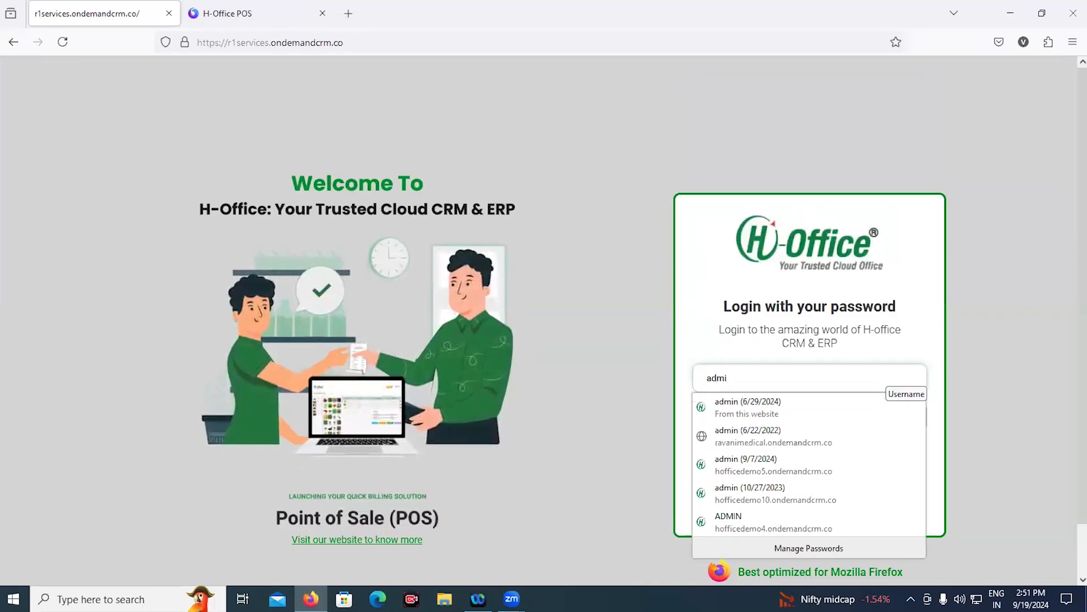
Sign in to H-Office CRM as admin with the suggested username and the account password
key("Tab")
type("•••••")
key("Return")
type("••")
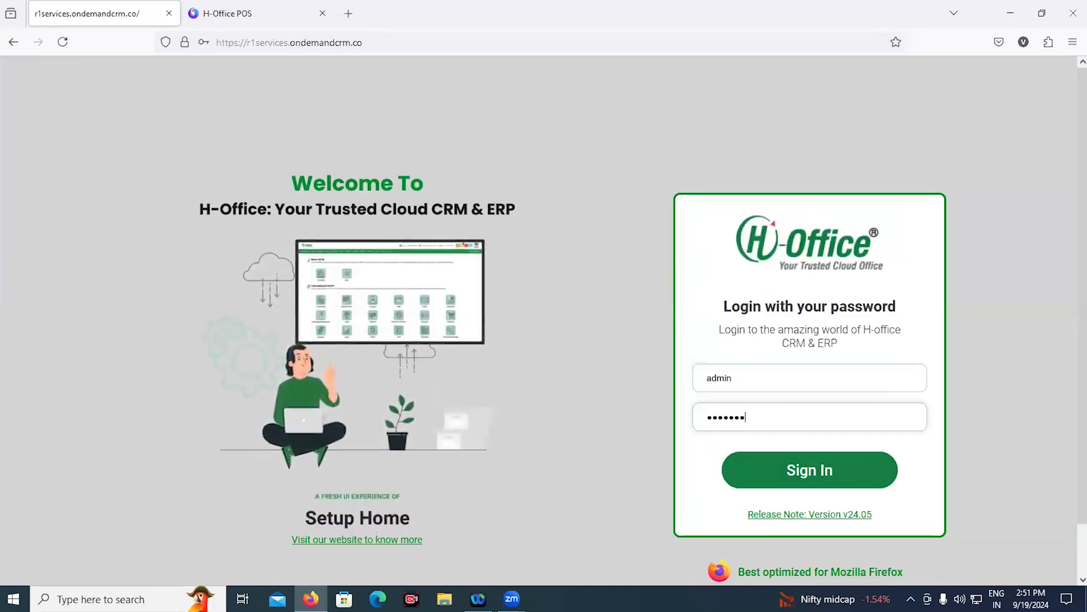
key("Return")
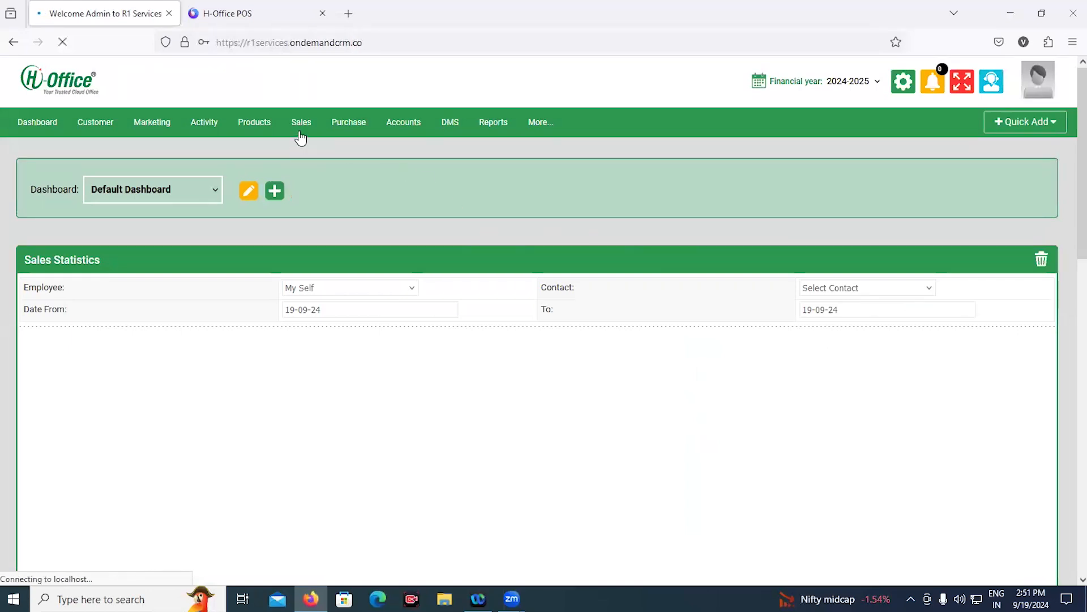
Open the Update Products form for India Kerehaklu (code 8) from the Products list
left_click(251, 145)
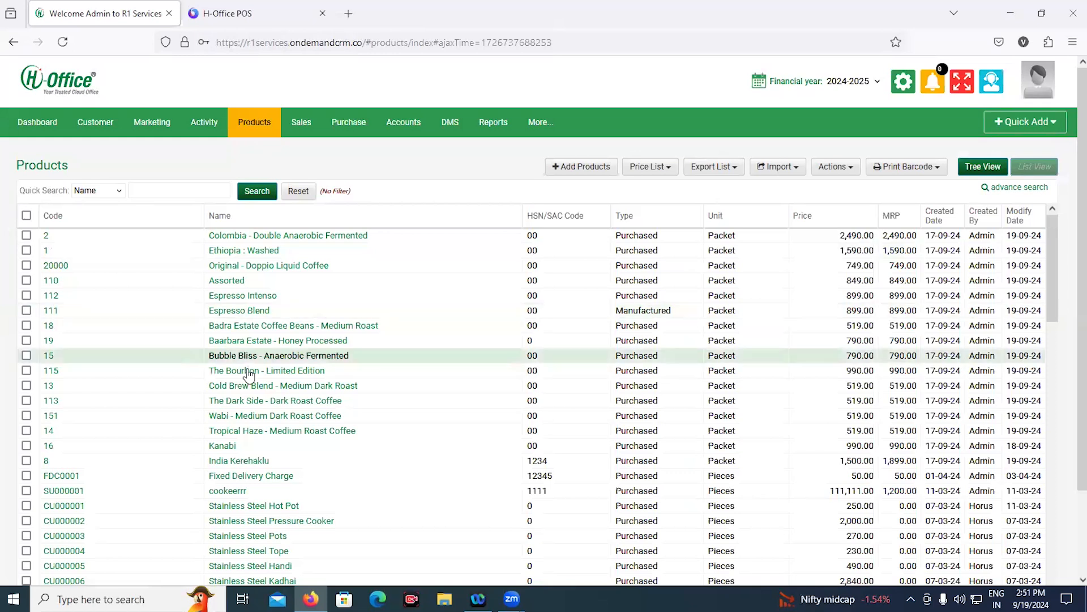
left_click(247, 461)
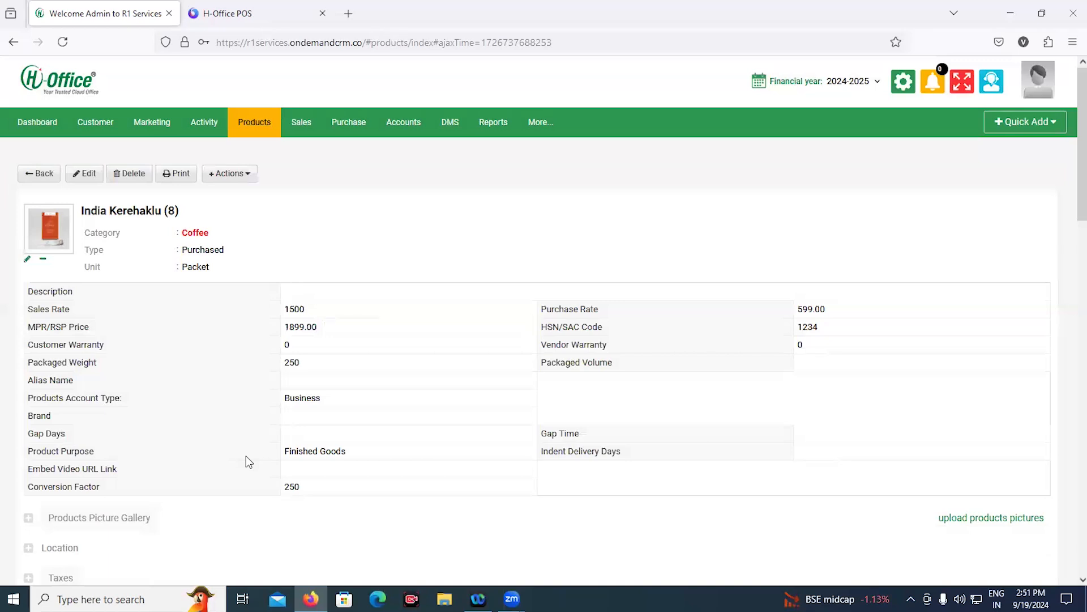
left_click(89, 174)
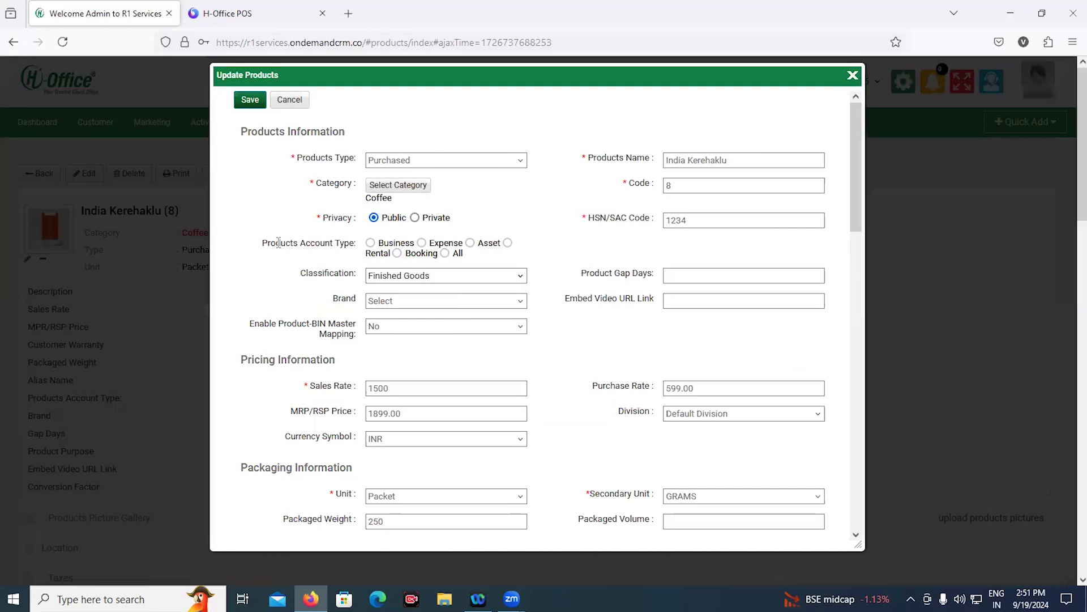
scroll(279, 243, "down", 2)
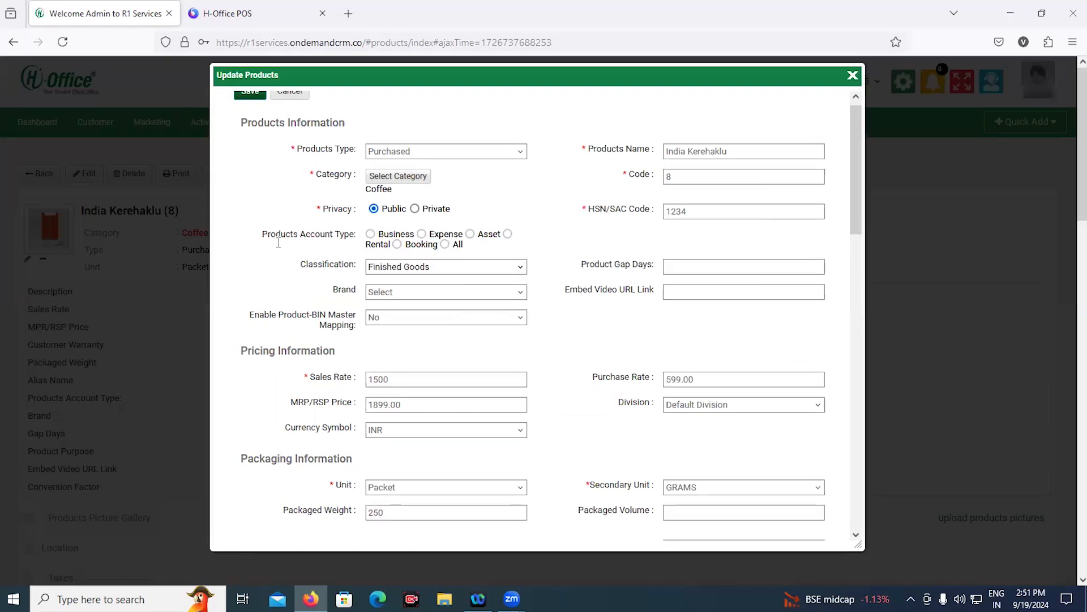
scroll(279, 249, "down", 5)
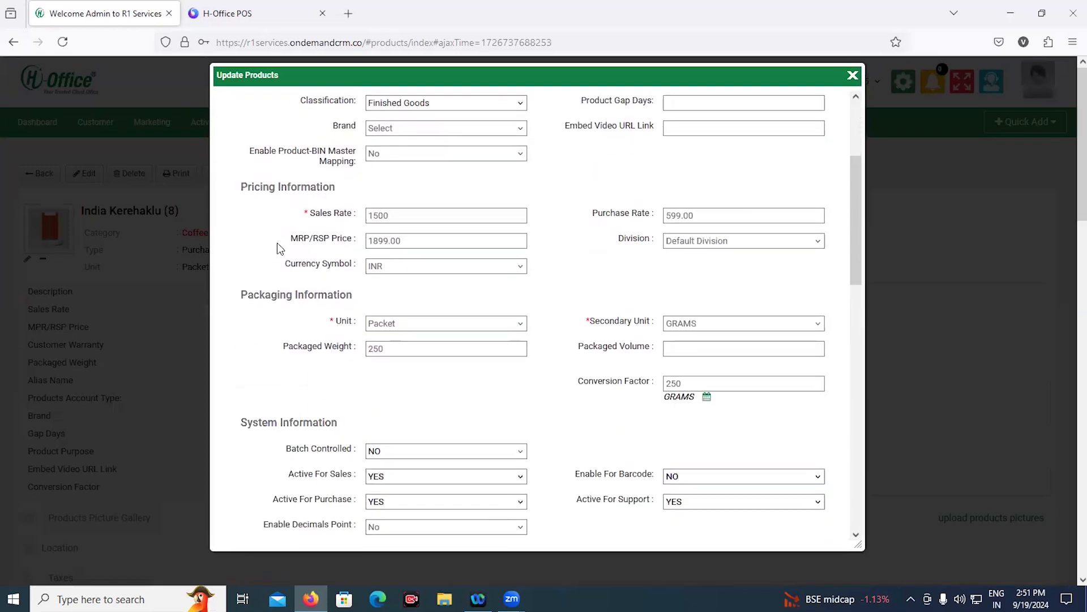
scroll(277, 244, "down", 7)
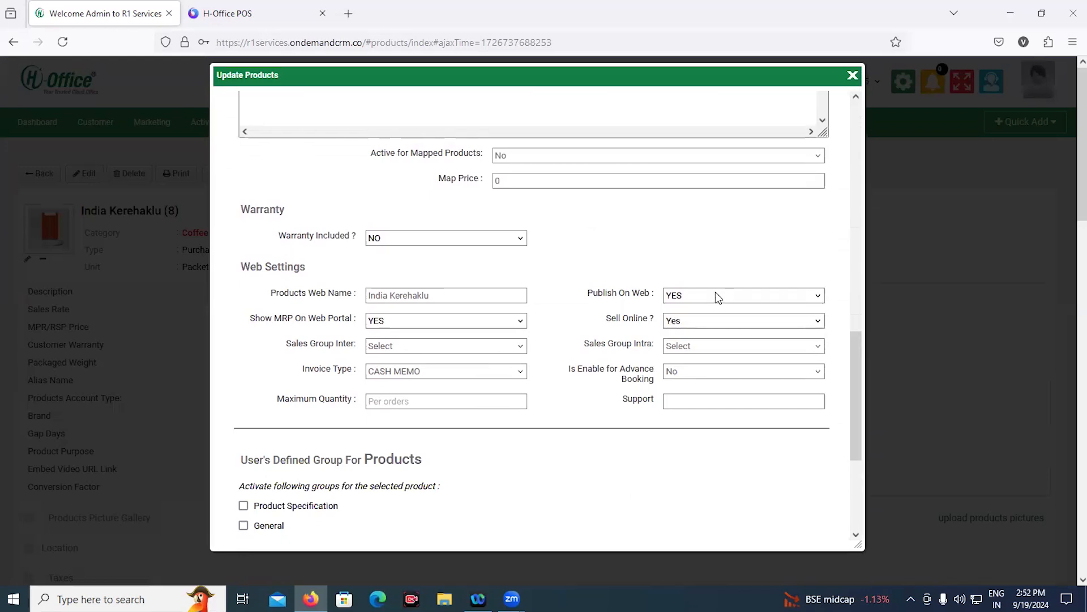
left_click(704, 321)
left_click(704, 321)
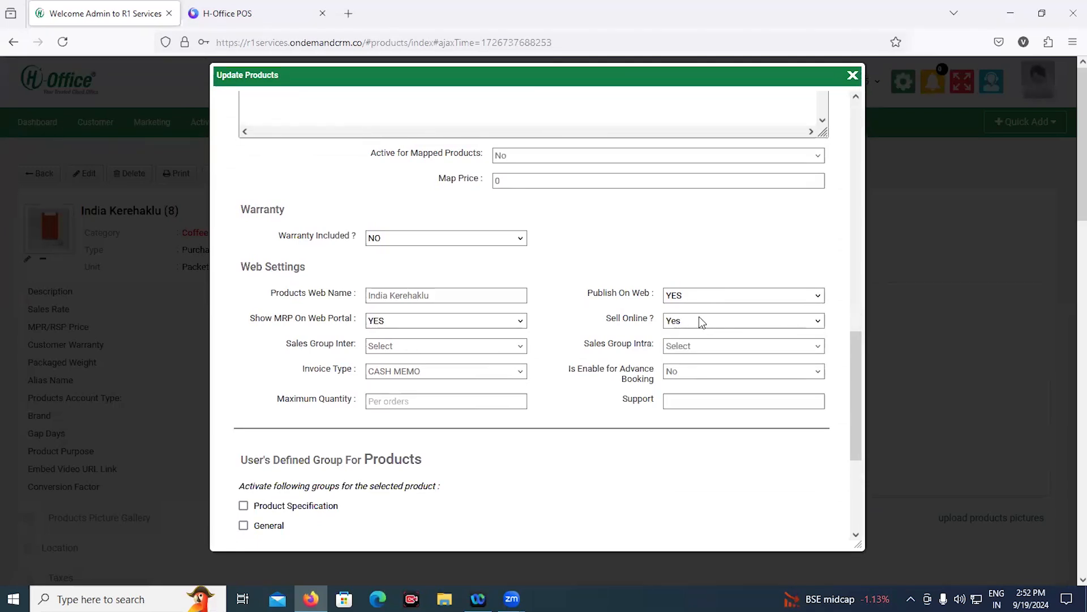
left_click(404, 372)
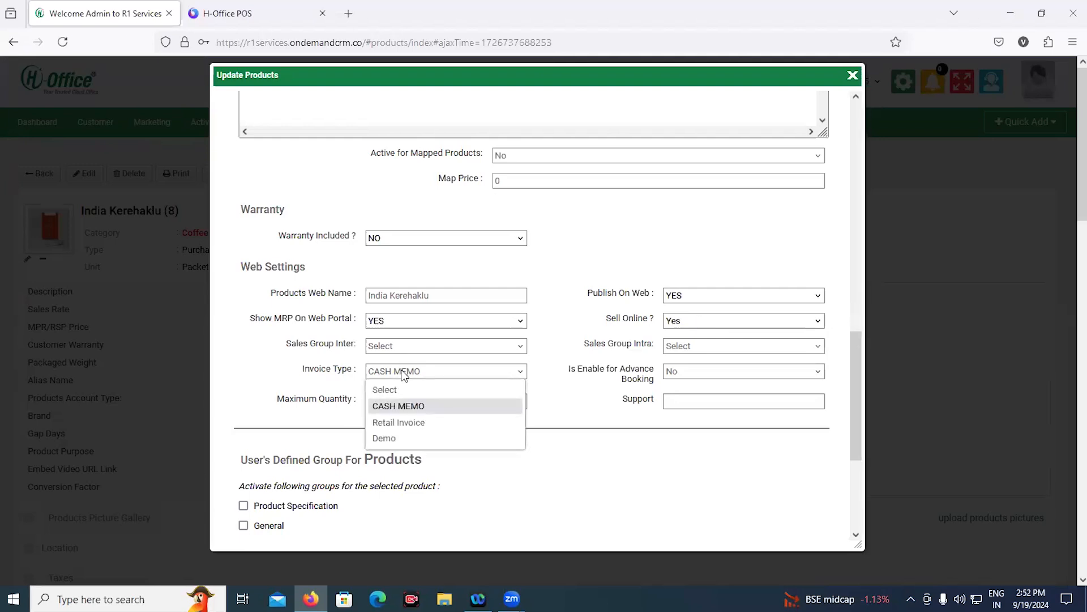
left_click(404, 375)
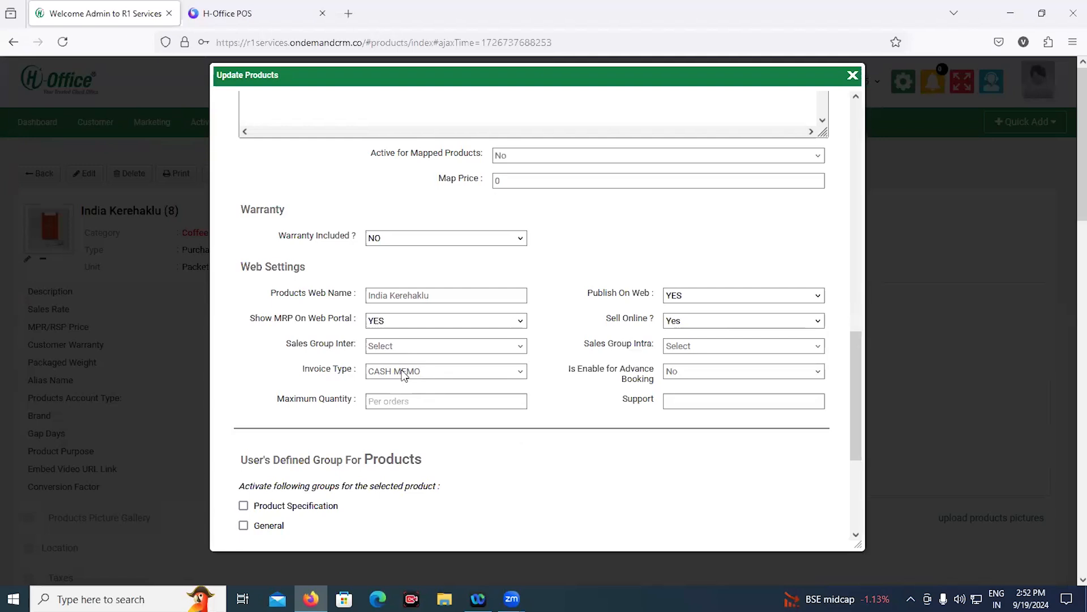
left_click(378, 325)
left_click(377, 325)
scroll(377, 328, "up", 12)
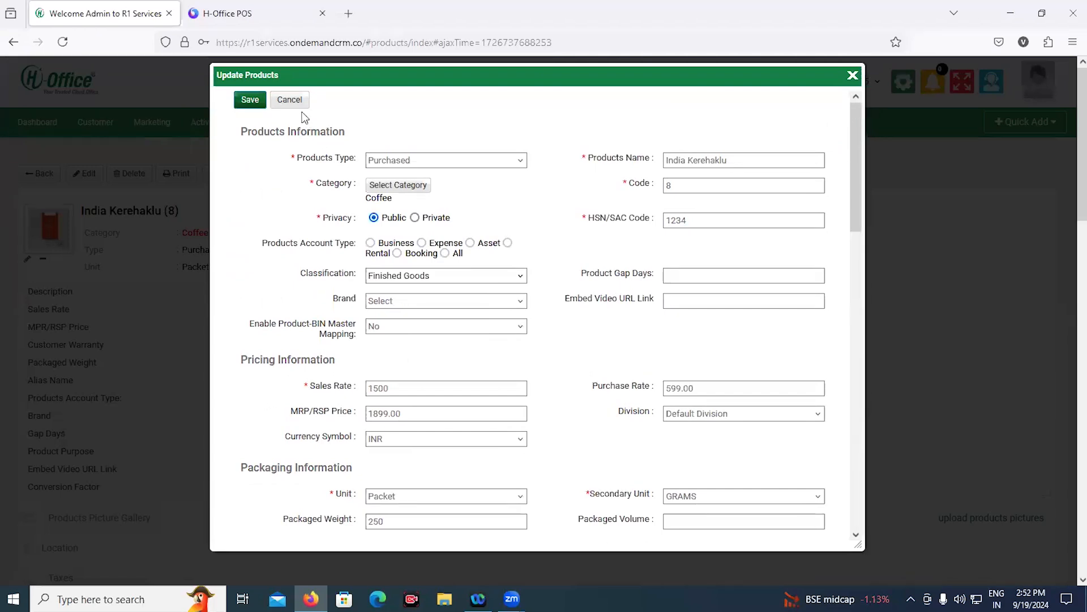
left_click(299, 105)
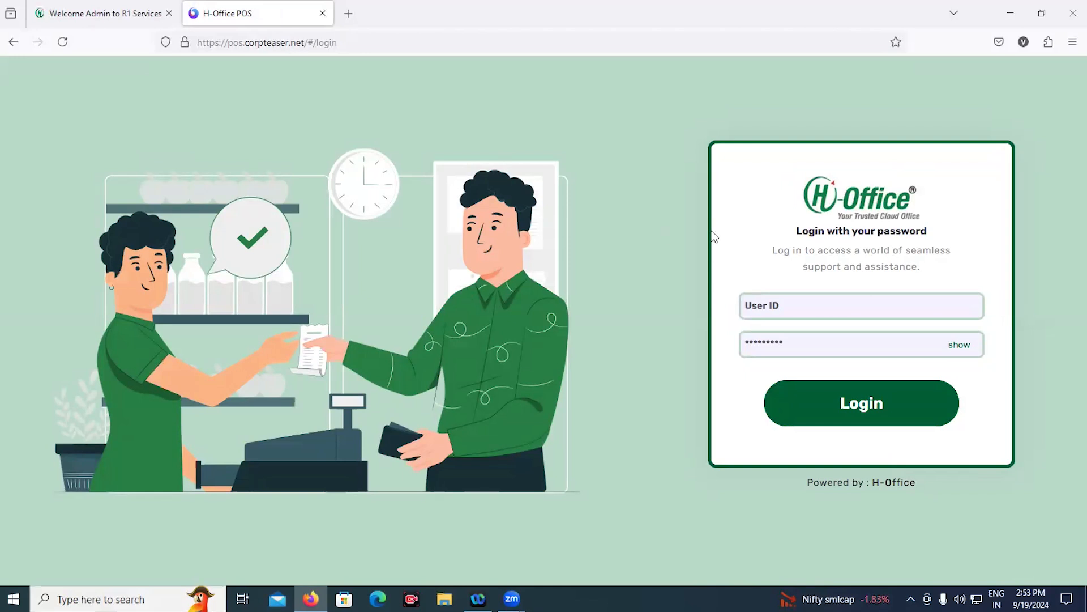
Log in to H-Office POS as admin and decline Firefox's offer to save the password
left_click(800, 300)
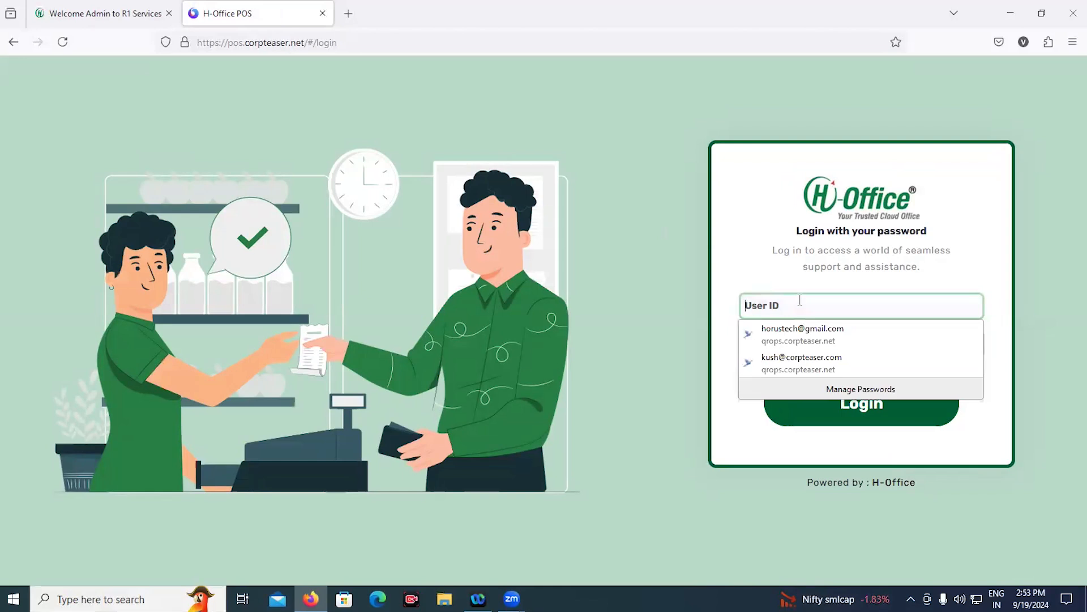
type("admin")
key("Tab")
type("*******")
key("Return")
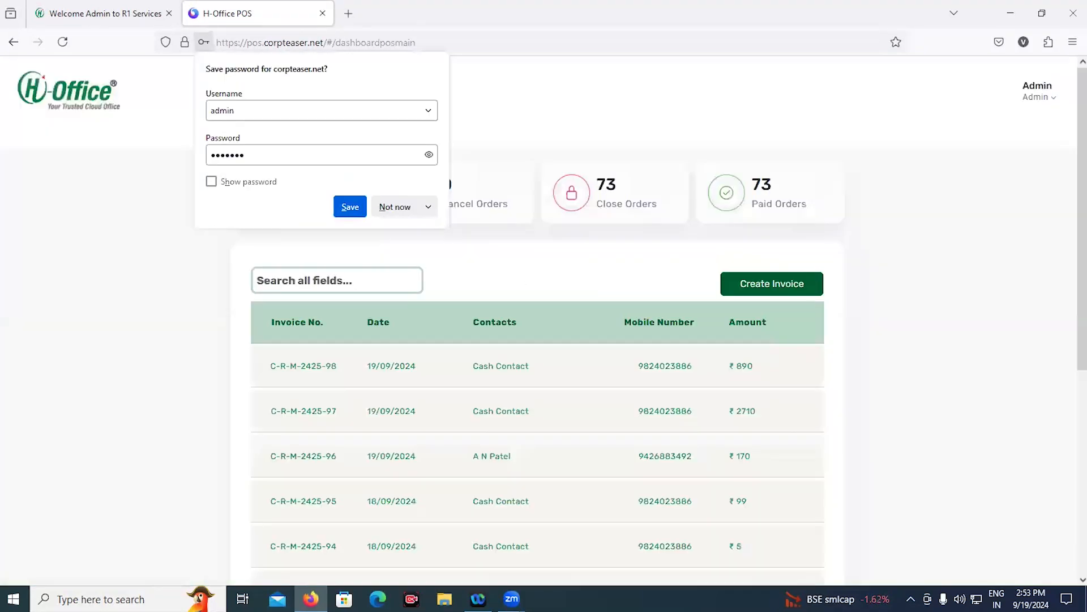
left_click(394, 207)
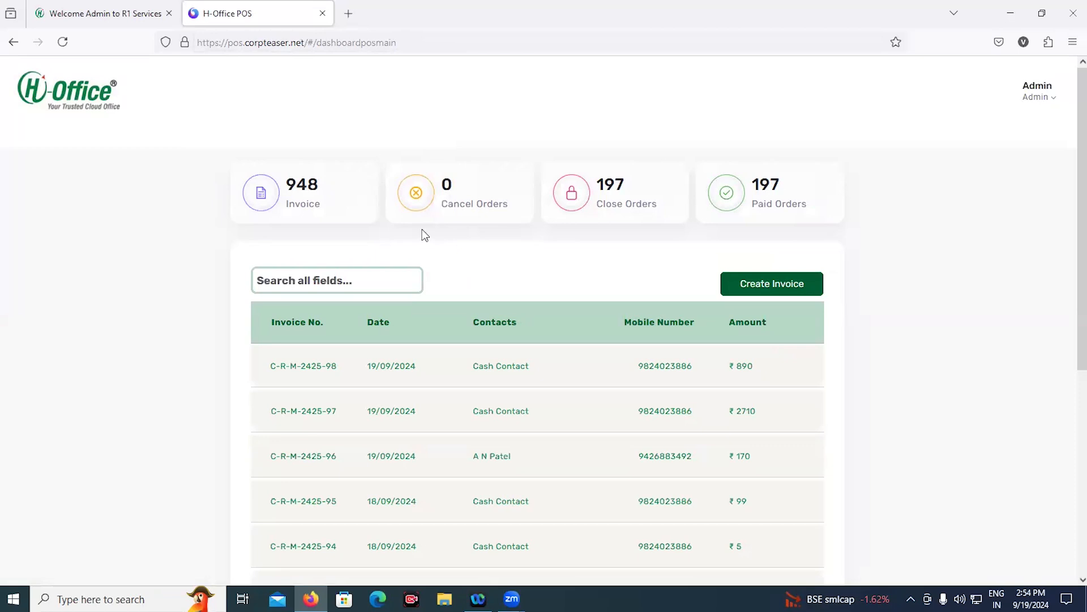
Search the invoice list for 123, clear the search, and start a new invoice
scroll(445, 235, "down", 5)
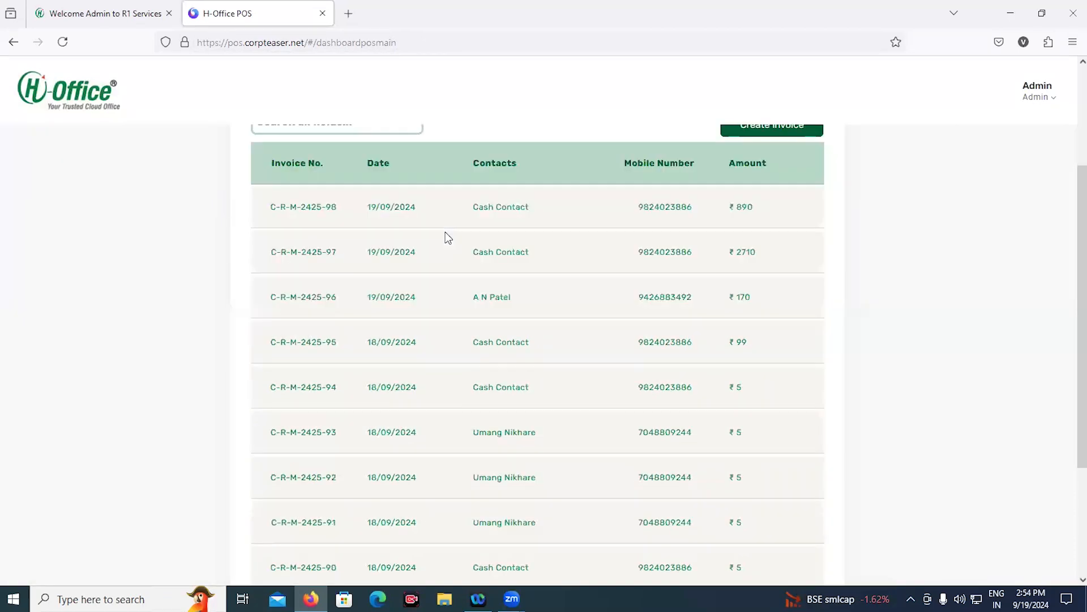
scroll(445, 238, "up", 5)
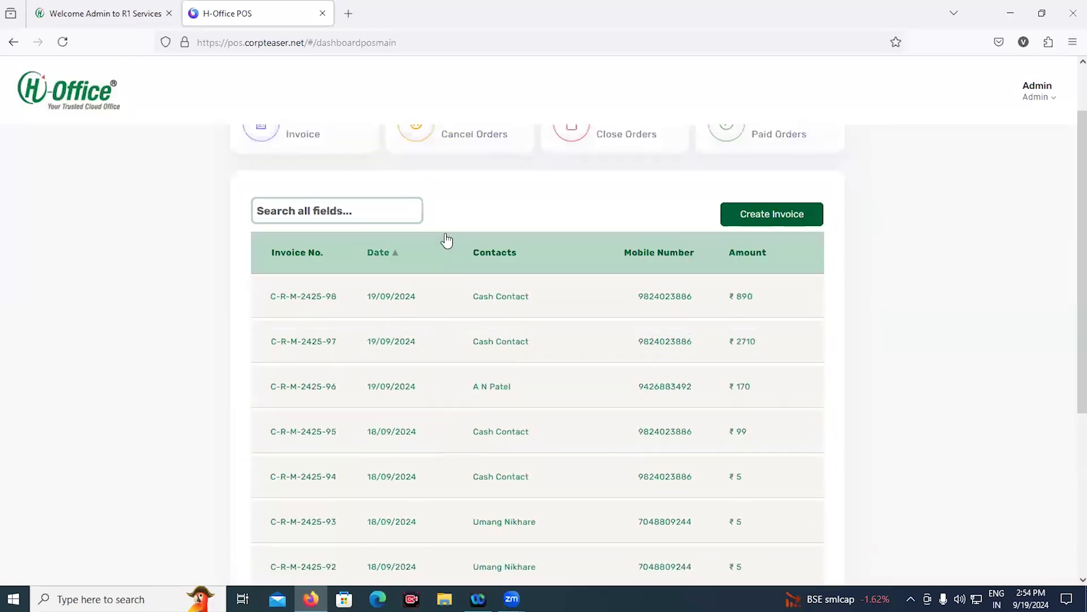
left_click(380, 272)
type("12")
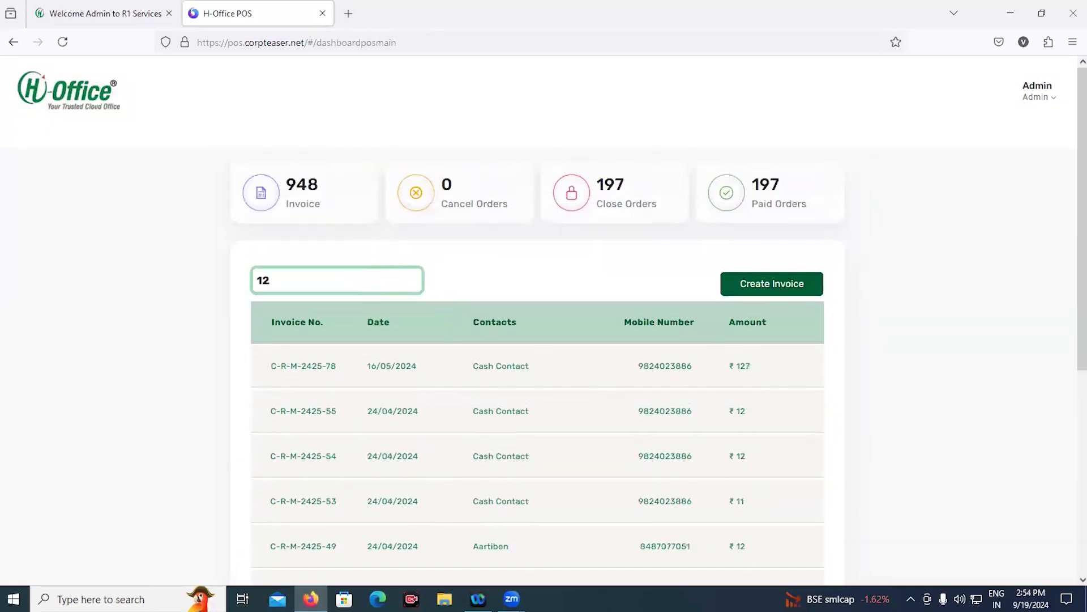
type("3")
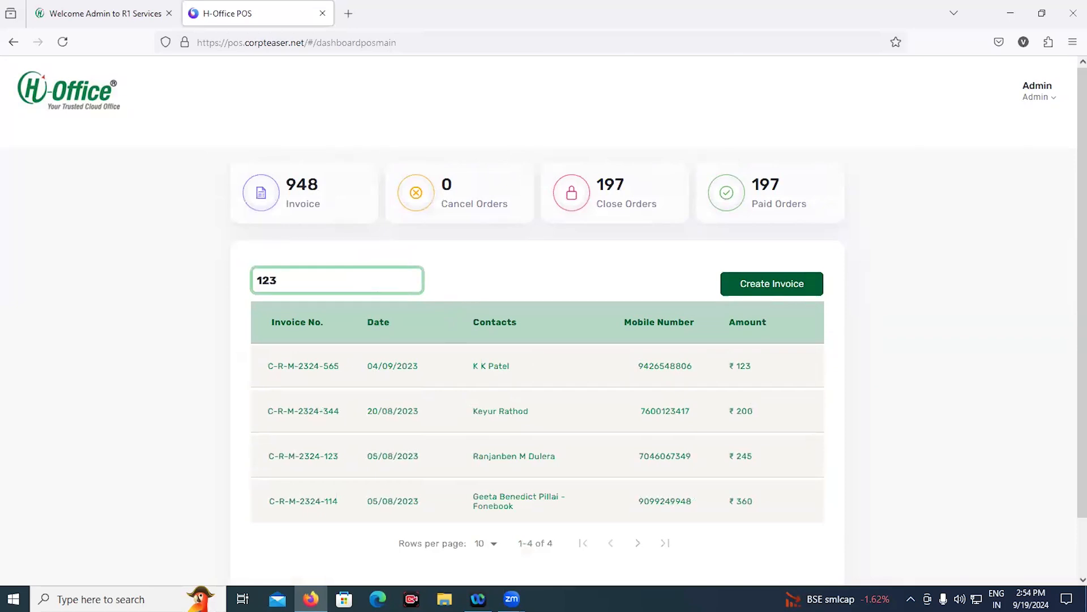
key("BackSpace")
key("BackSpace")
key("BackSpace")
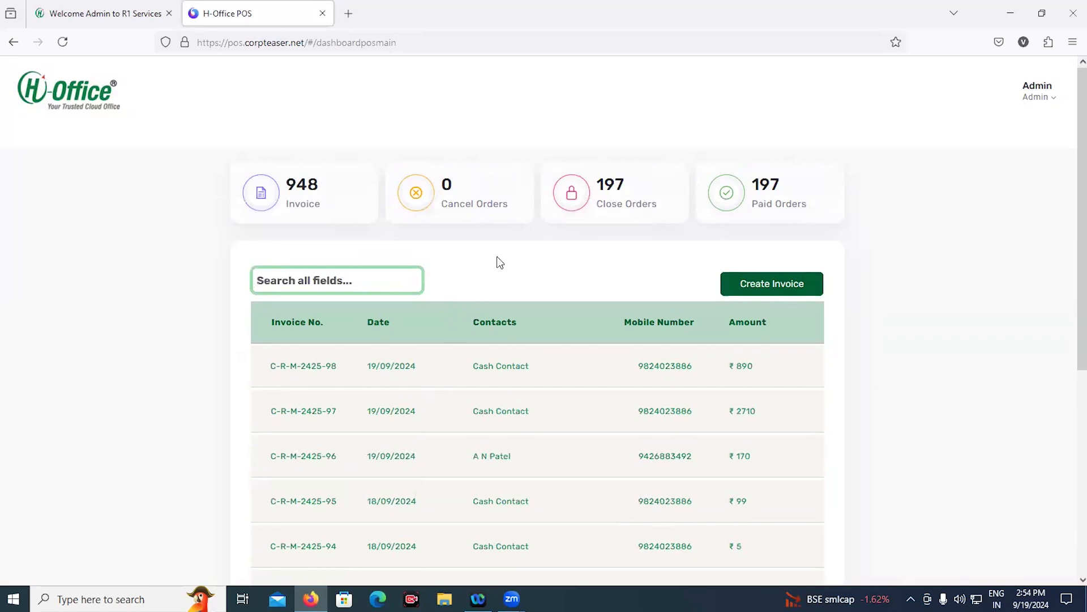
left_click(734, 283)
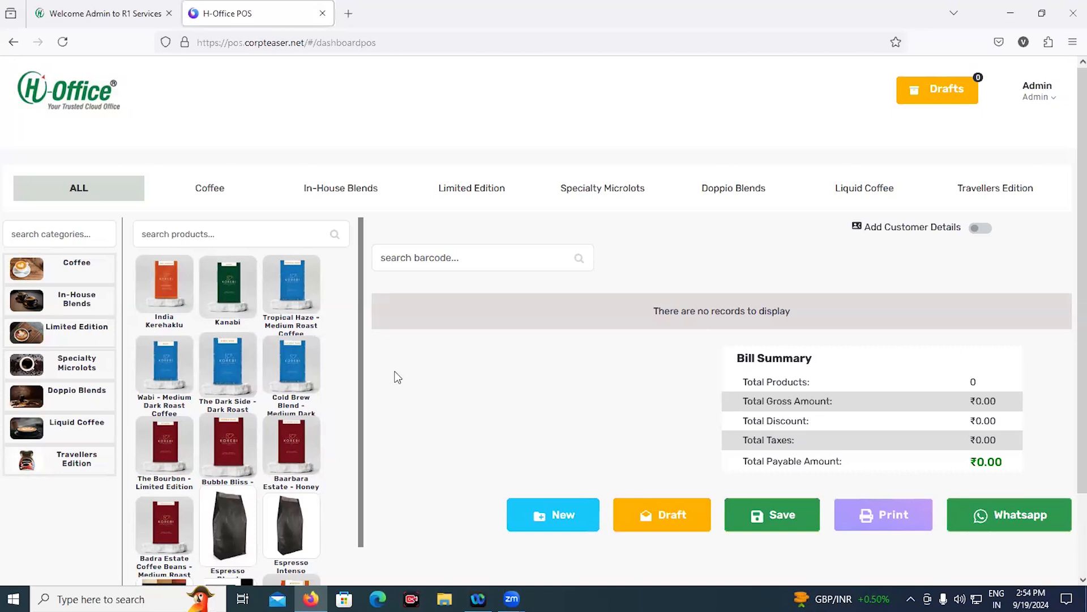
left_click(221, 232)
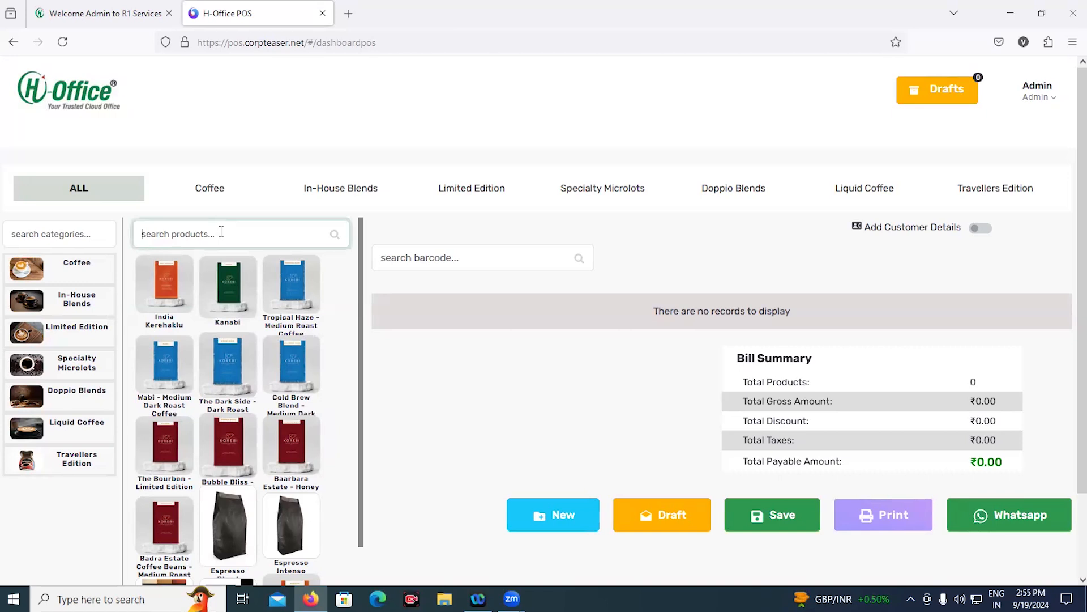
type("in")
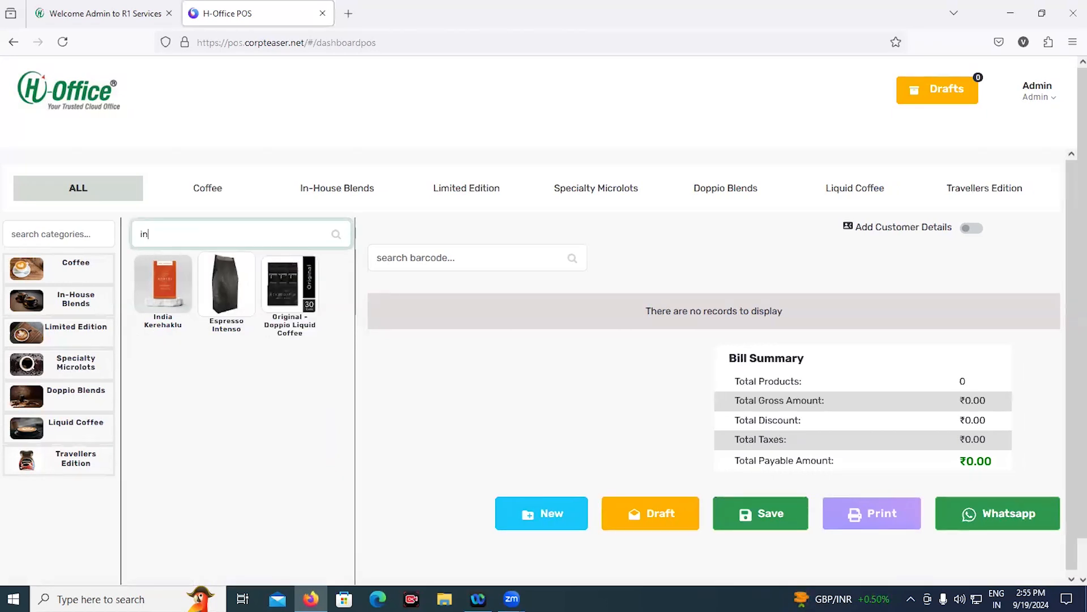
key("BackSpace")
key("BackSpace")
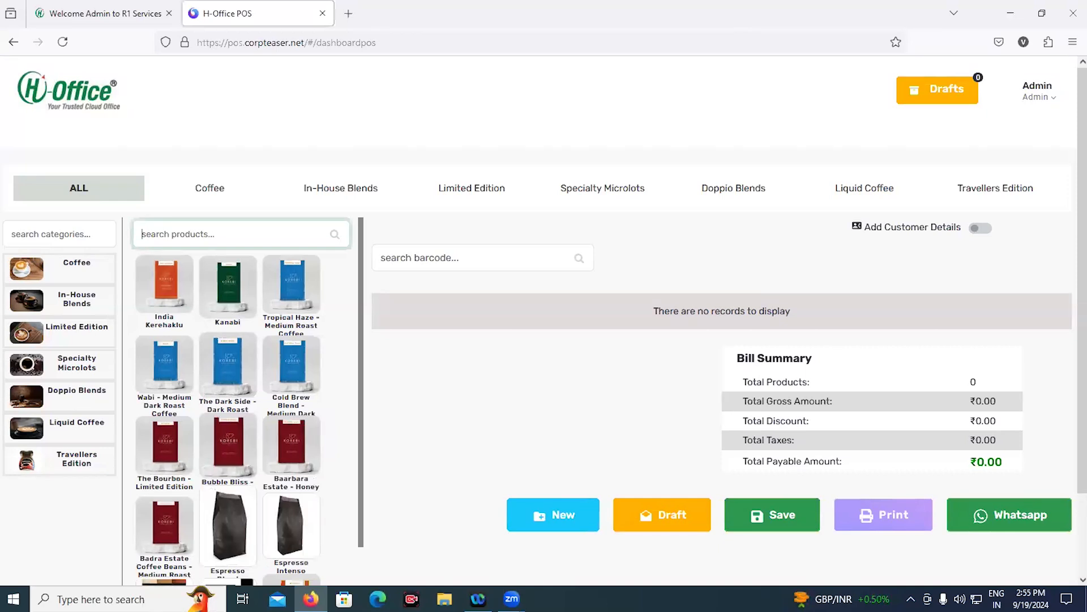
Add India Kerehaklu, two Kanabi and Wabi - Medium Dark Roast Coffee to the bill
left_click(143, 274)
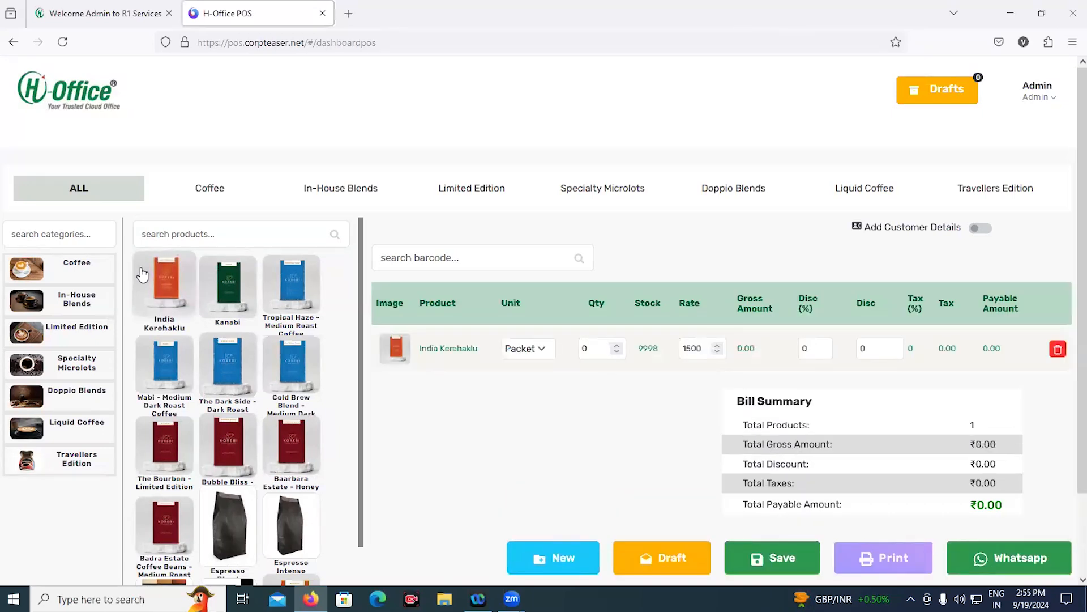
left_click(284, 280)
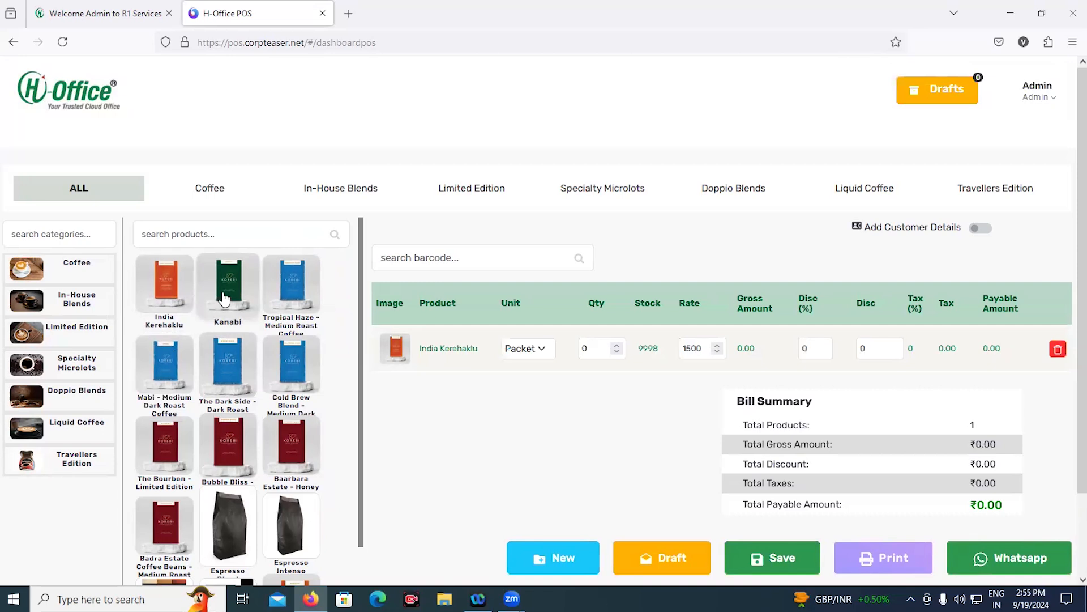
left_click(225, 298)
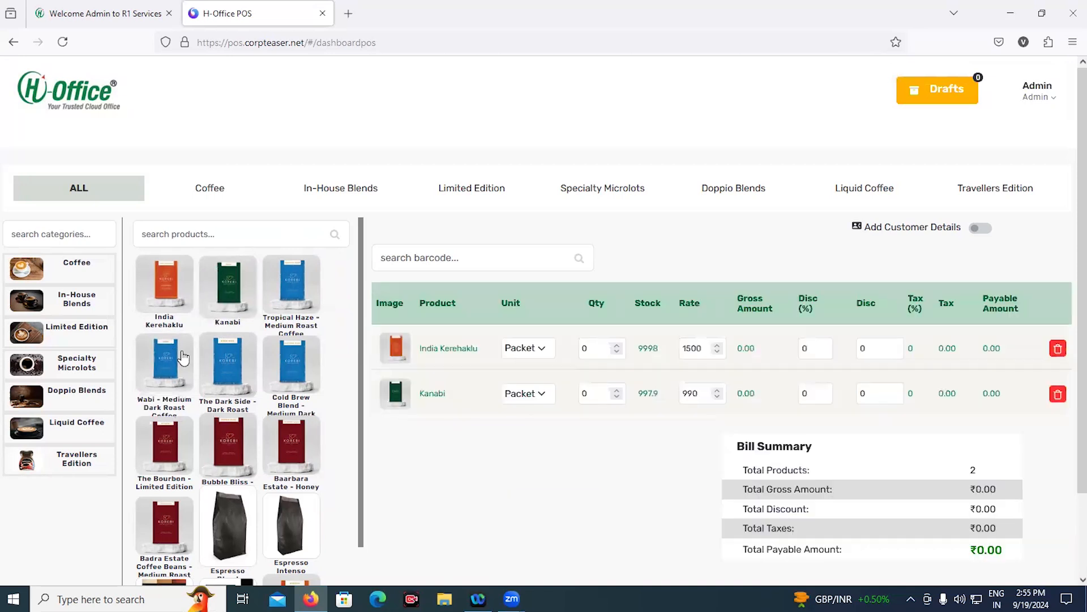
left_click(214, 313)
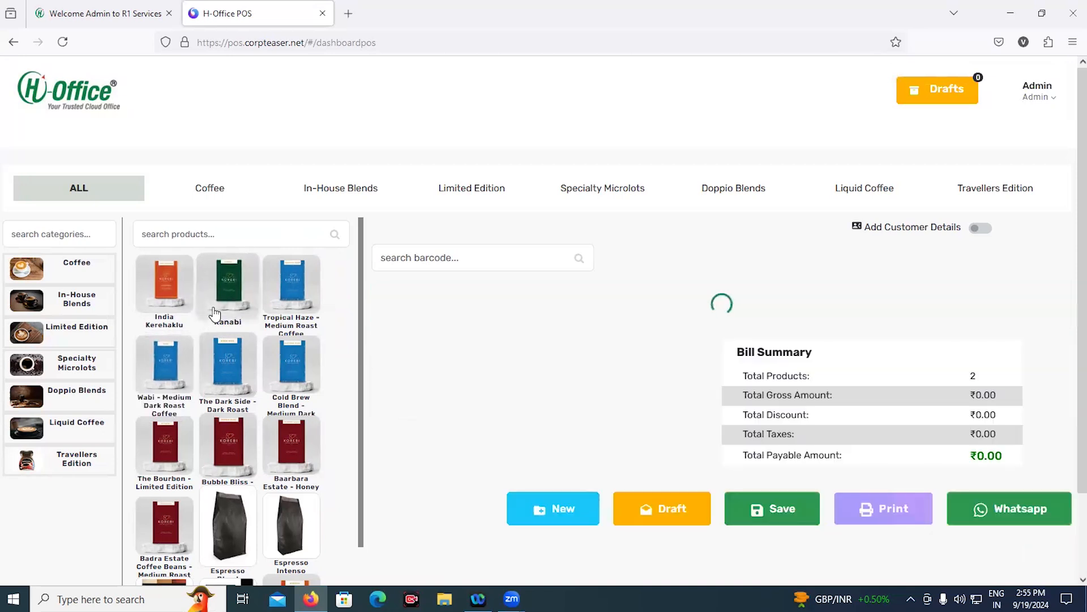
left_click(214, 313)
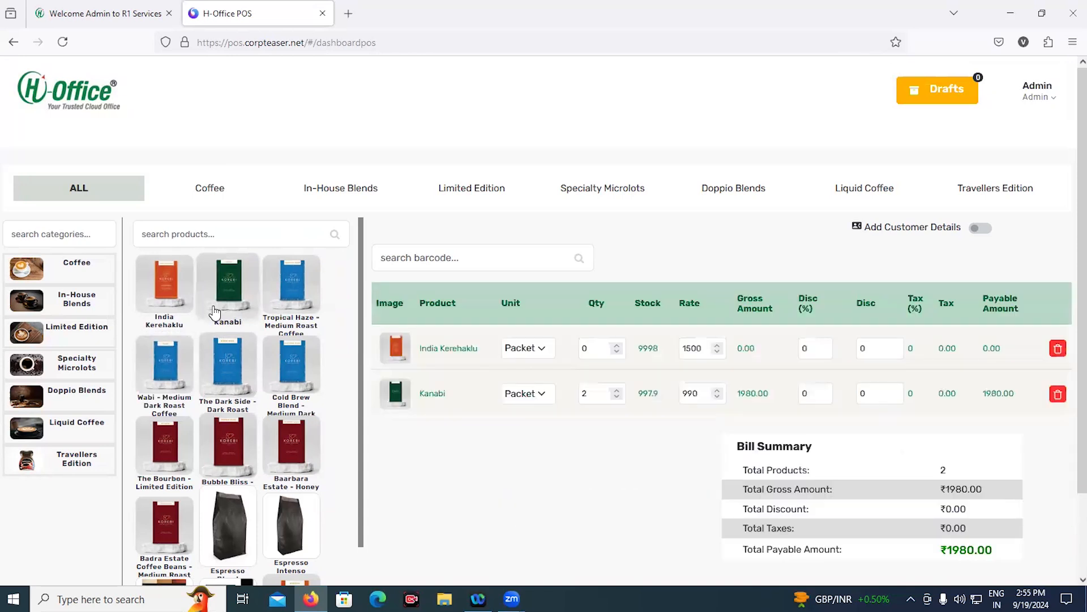
left_click(184, 373)
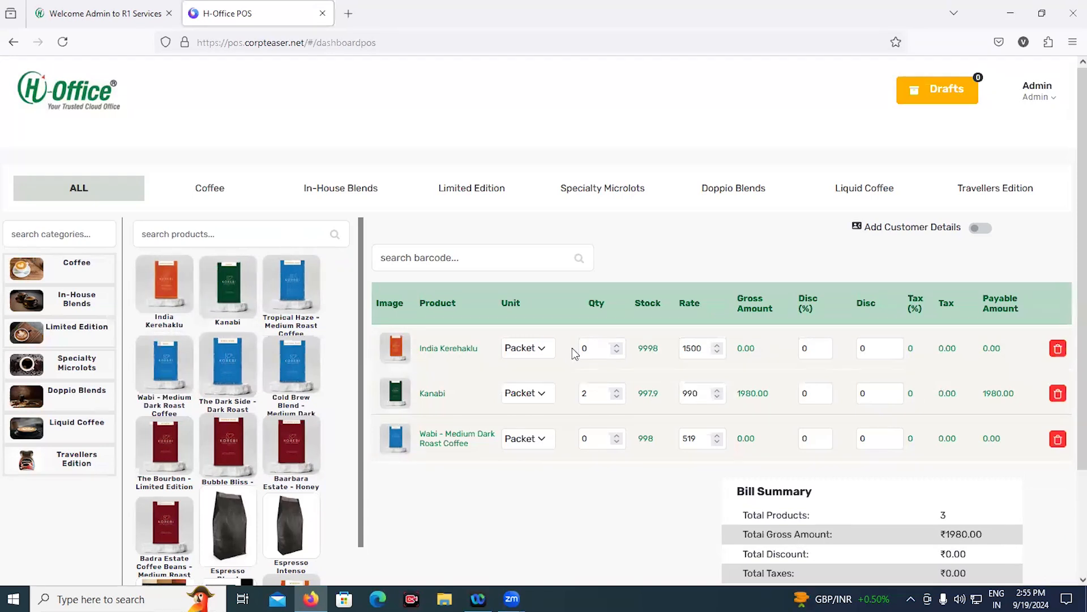
Set India Kerehaklu and Wabi quantities to 1 for ₹3999.00, and enable customer details
left_click_drag(593, 347, 567, 351)
type("1")
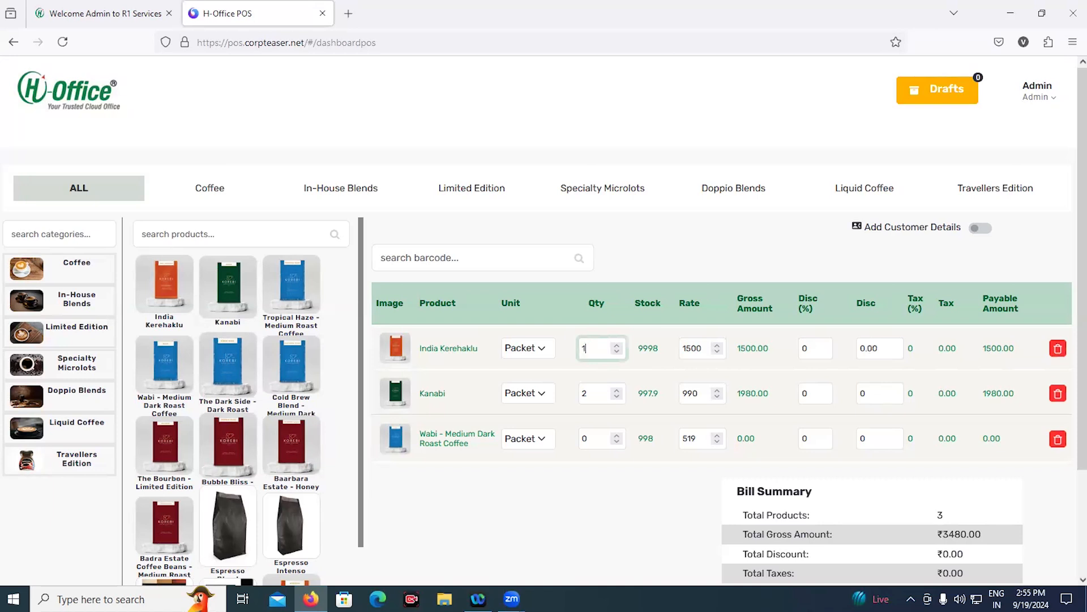
left_click(600, 437)
type("1")
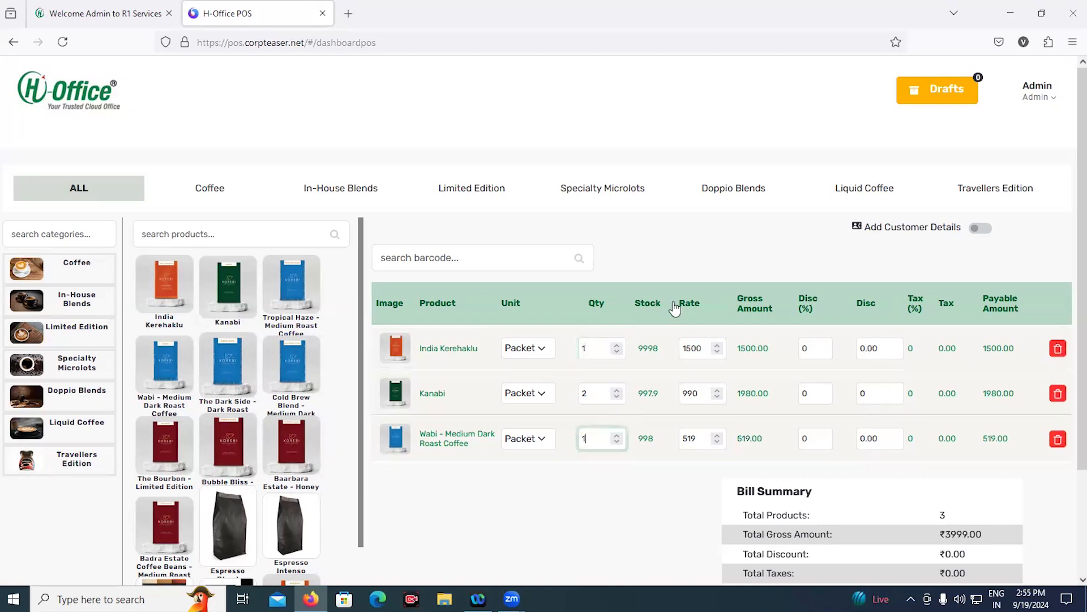
left_click(982, 227)
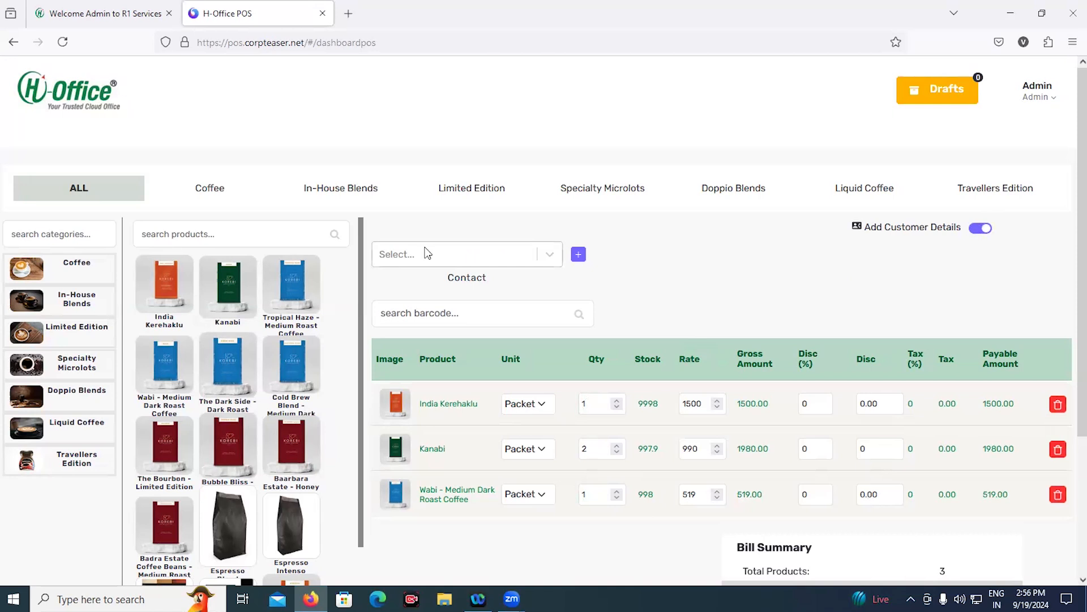
Pick an existing customer contact for the bill, then view and close the new-contact form unsaved
left_click(526, 265)
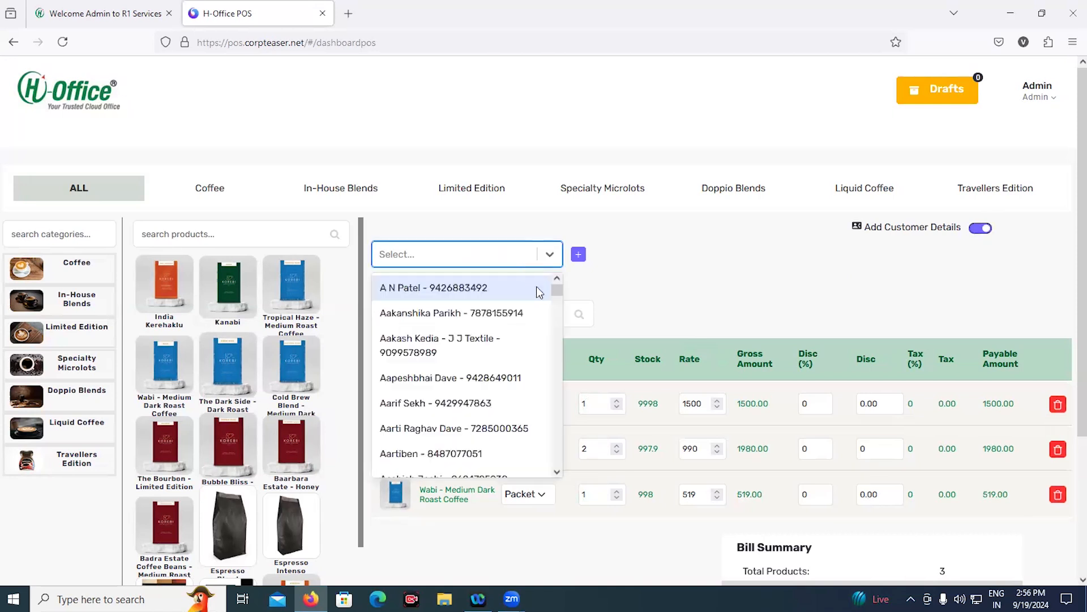
left_click(537, 290)
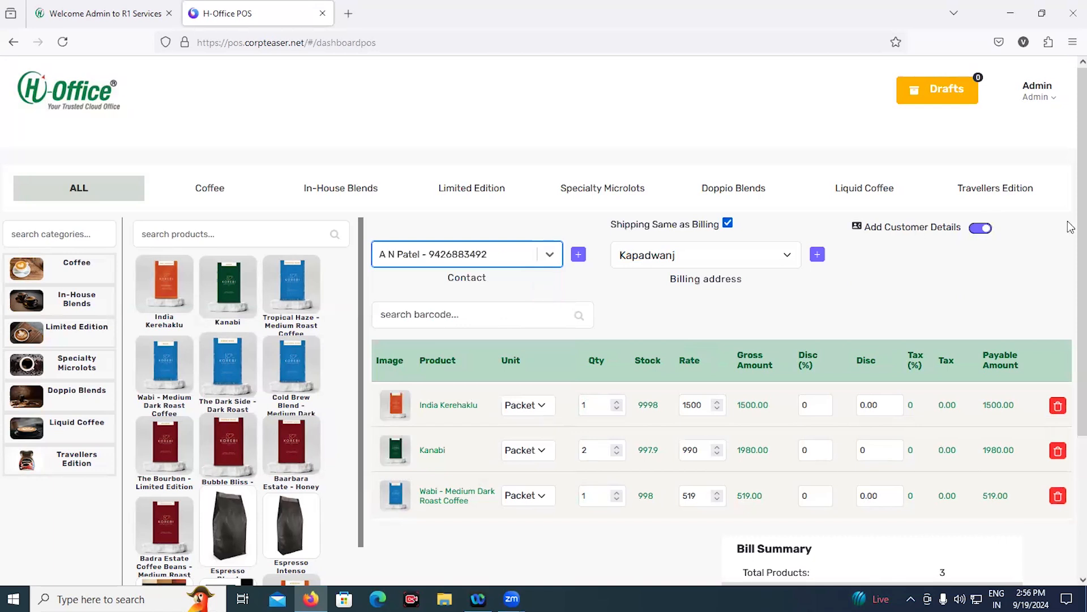
left_click(586, 255)
left_click(580, 253)
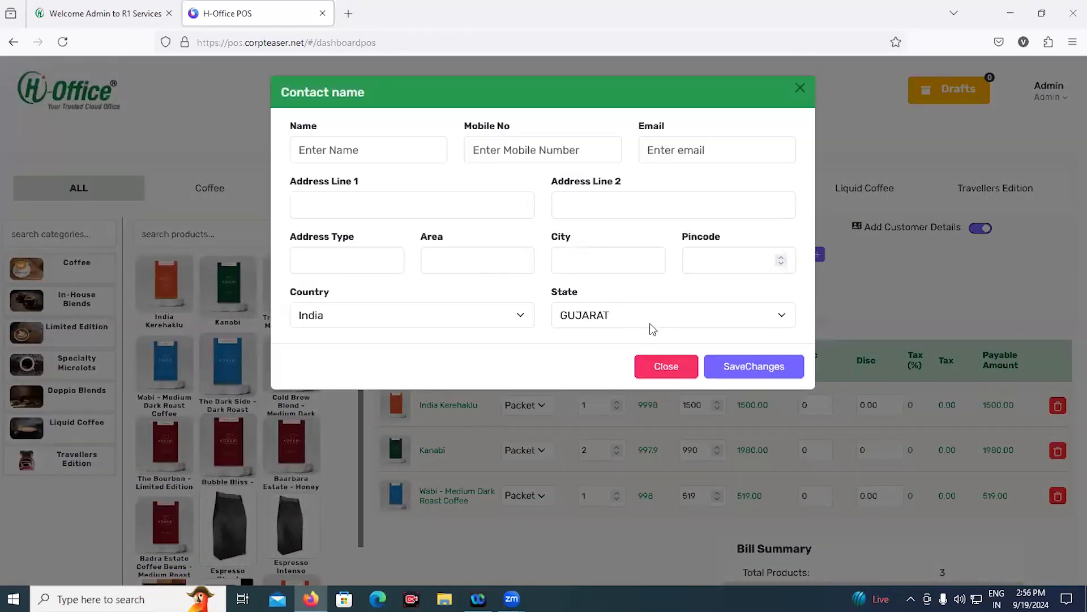
left_click(666, 368)
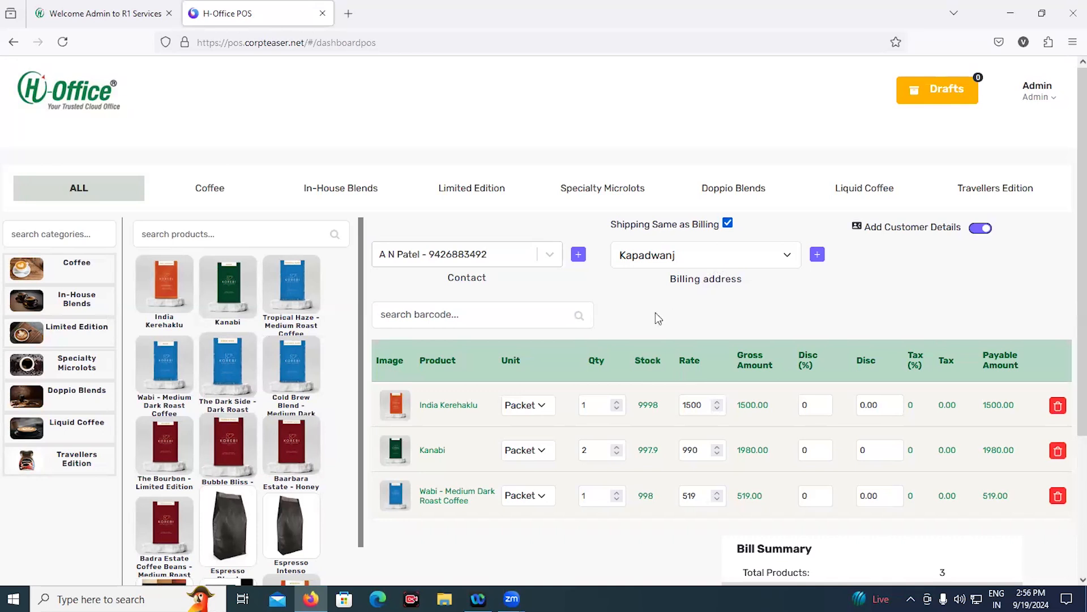
left_click(818, 256)
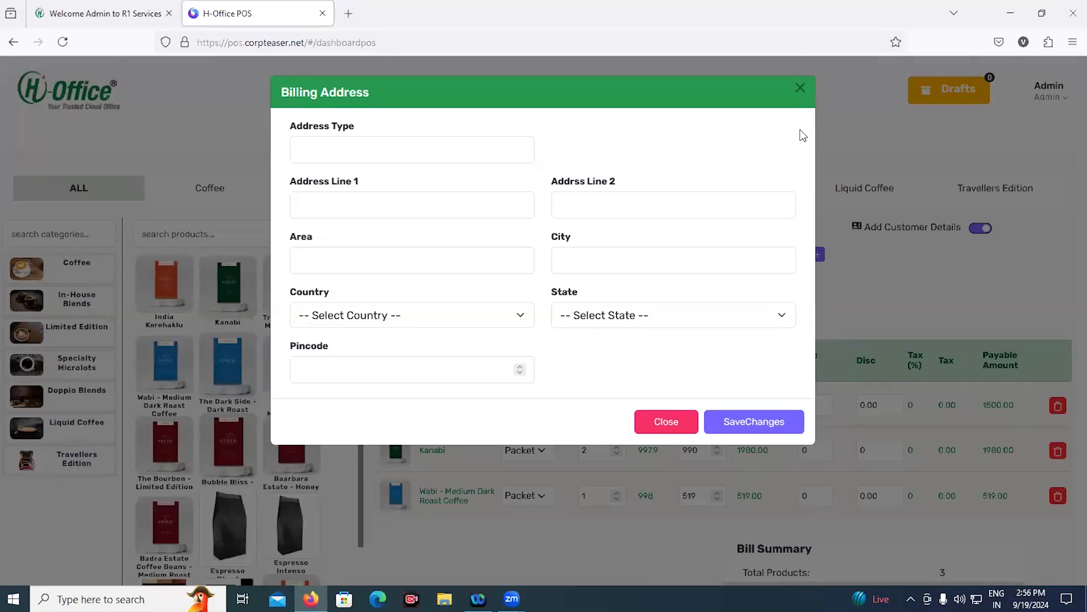
left_click(799, 91)
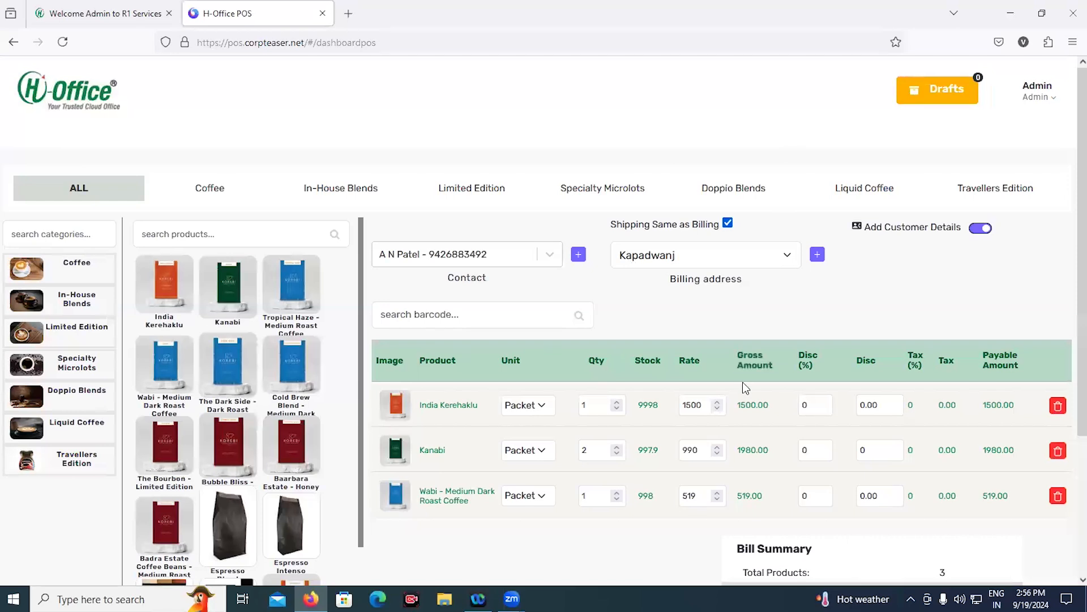
scroll(743, 381, "down", 2)
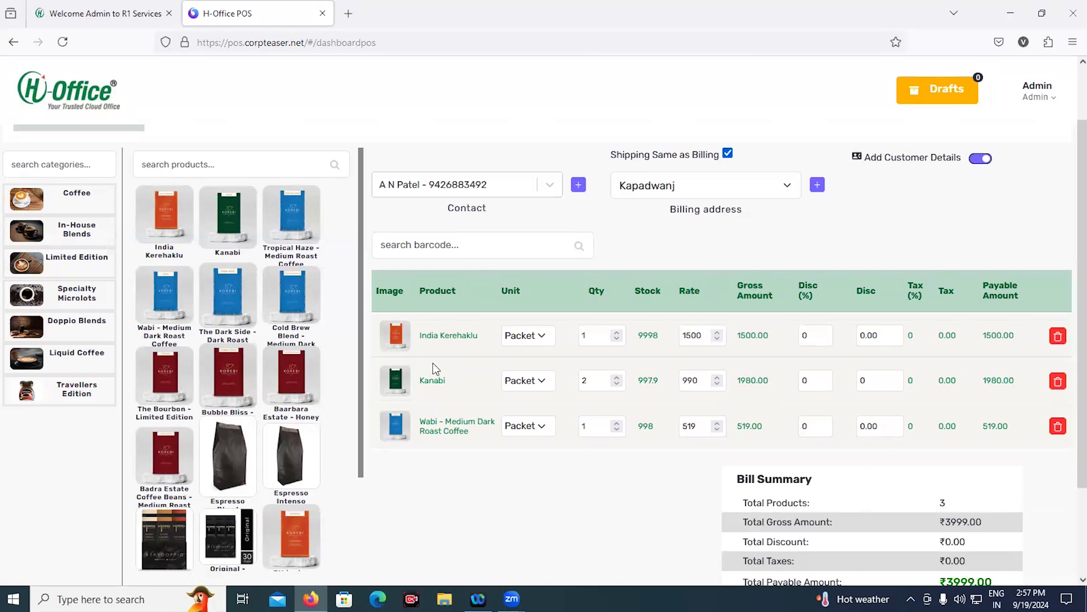
Keep India Kerehaklu's unit as Packet, cut its rate to 150 and give it 10% discount
left_click(519, 336)
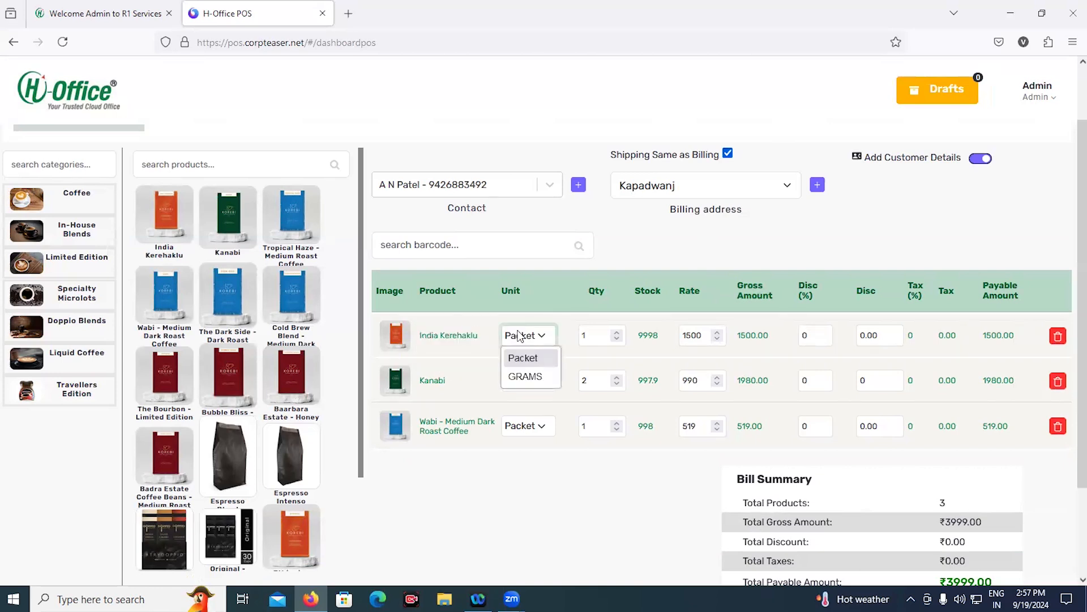
left_click(519, 335)
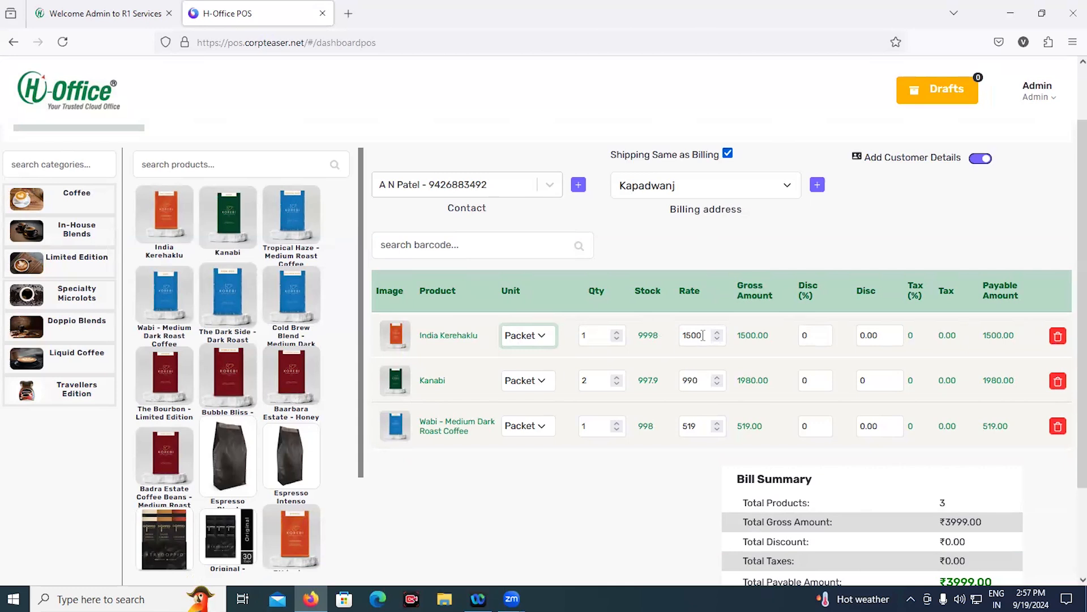
left_click_drag(704, 336, 697, 336)
key("BackSpace")
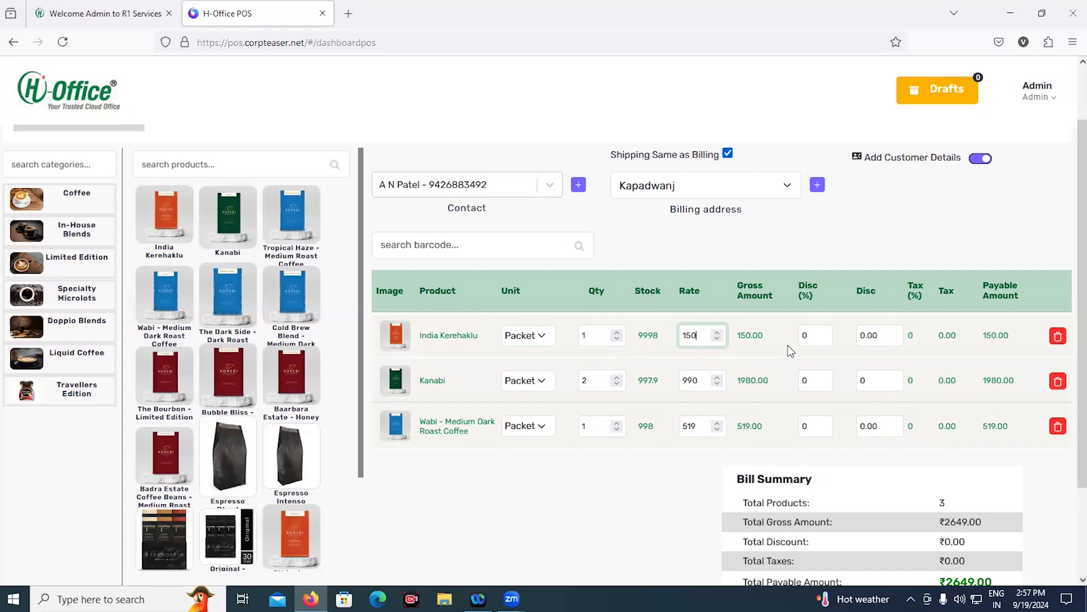
left_click_drag(811, 336, 799, 333)
type("10")
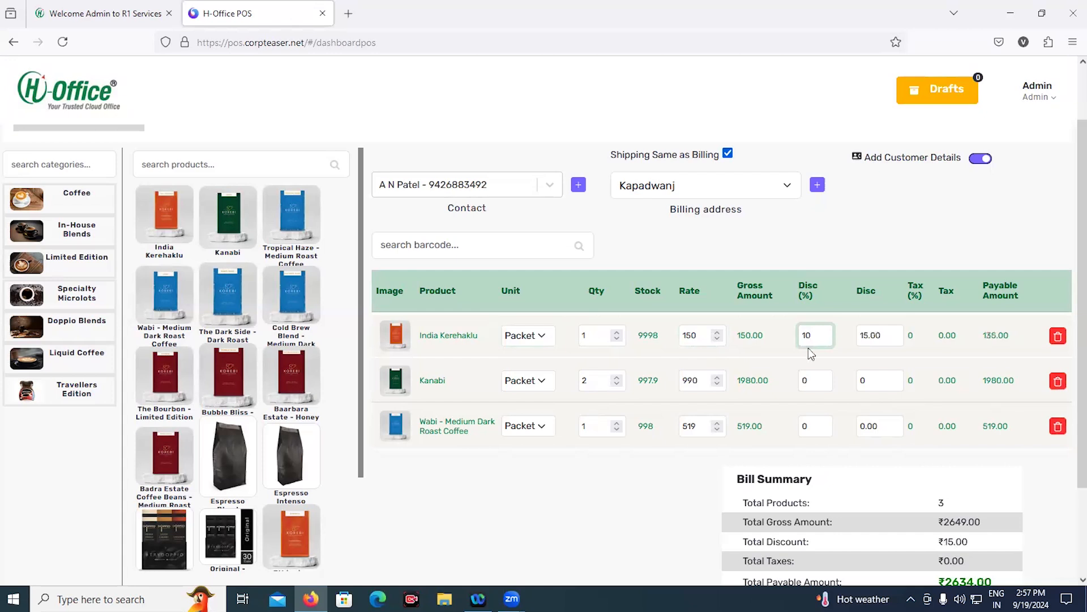
key("Tab")
key("Tab")
Lower Kanabi's rate to 980, bringing the bill total to ₹2614.00
left_click(717, 384)
left_click(718, 385)
left_click(718, 384)
left_click(717, 384)
left_click(717, 385)
left_click(718, 385)
left_click(717, 384)
left_click(717, 385)
left_click(722, 385)
left_click(722, 385)
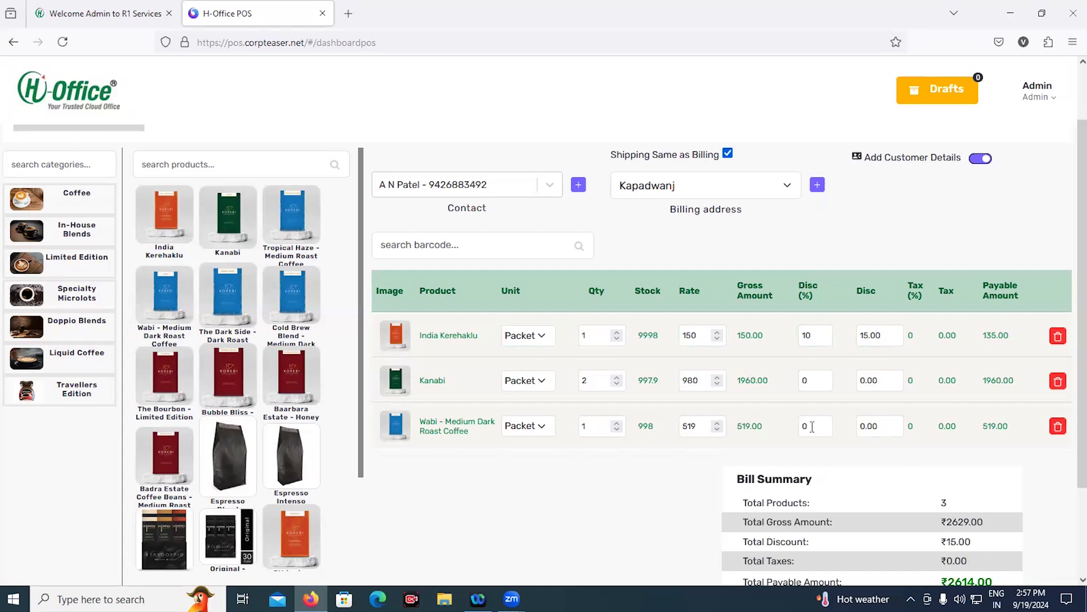
scroll(816, 424, "down", 2)
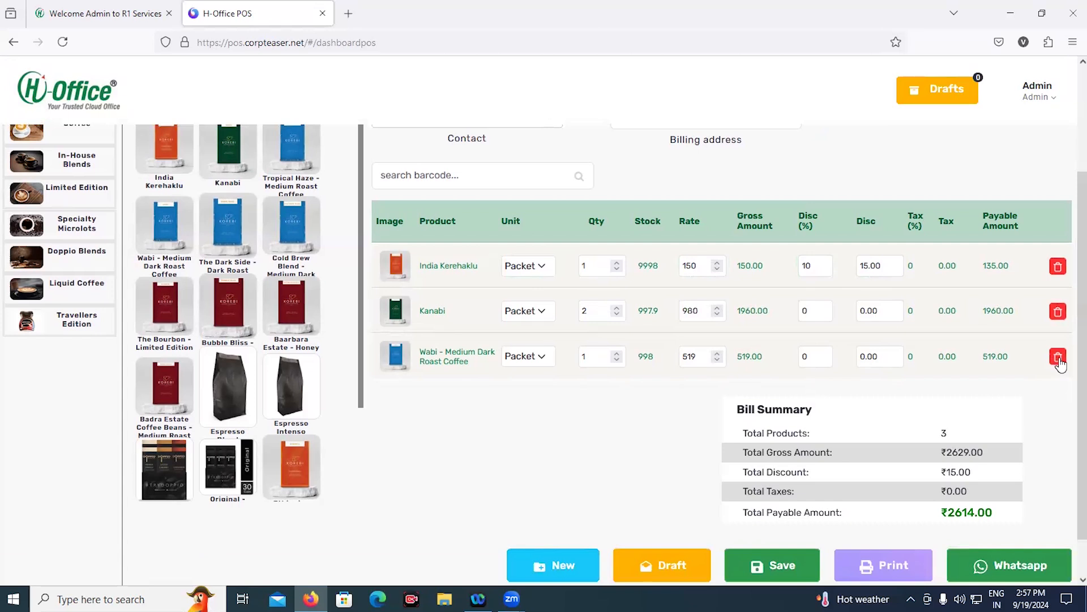
Remove Kanabi from the bill and park the remaining ₹654.00 bill as a draft
left_click(1058, 311)
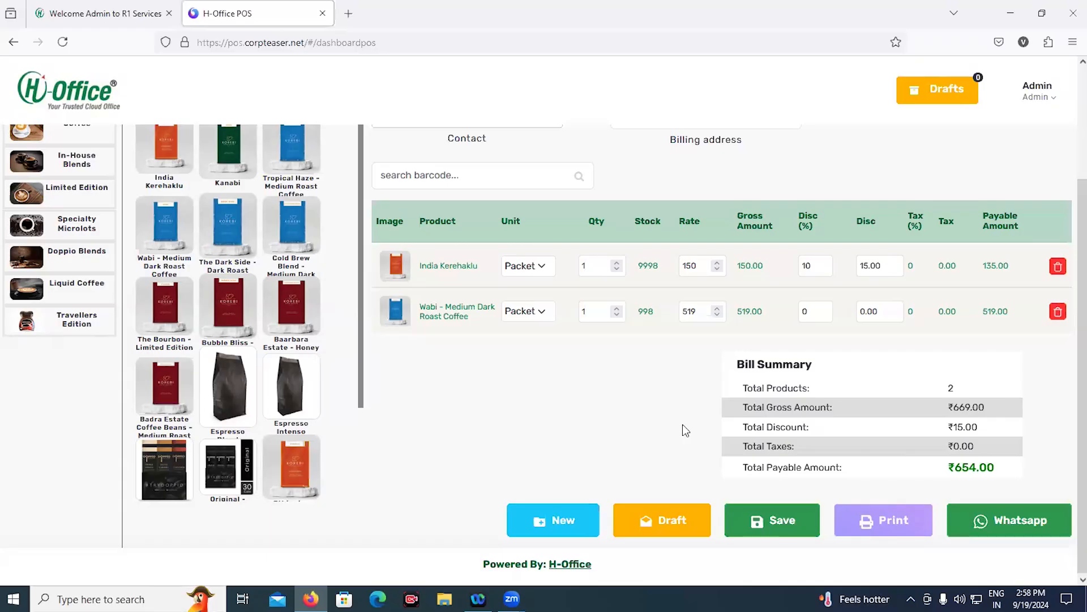
left_click(682, 533)
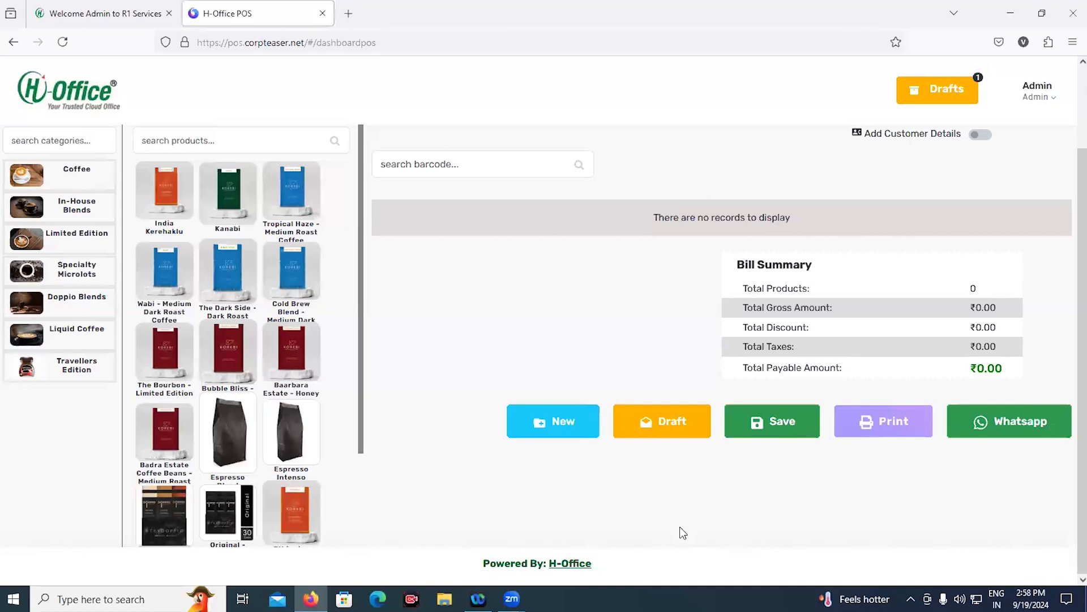
Add one each of India Kerehaklu, Kanabi and The Bourbon - Limited Edition, then save the ₹3480.00 order
left_click(165, 210)
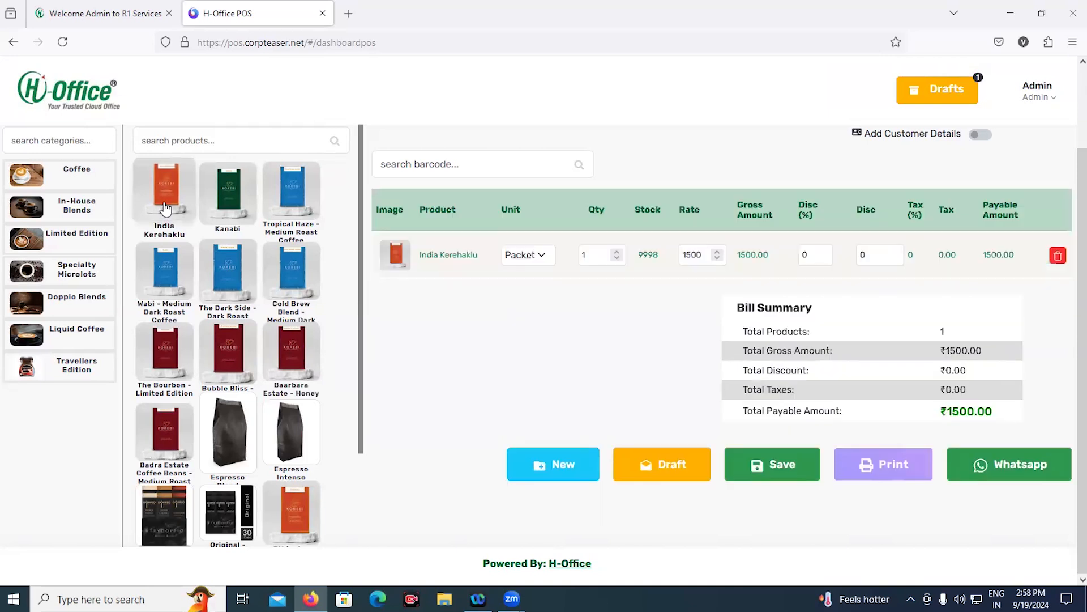
left_click(217, 193)
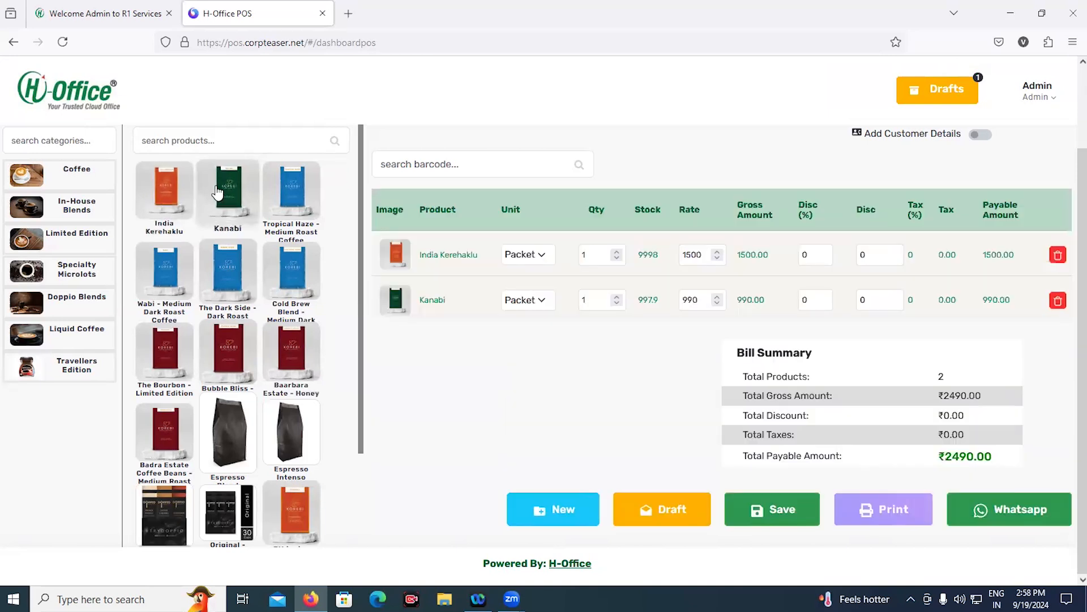
left_click(173, 342)
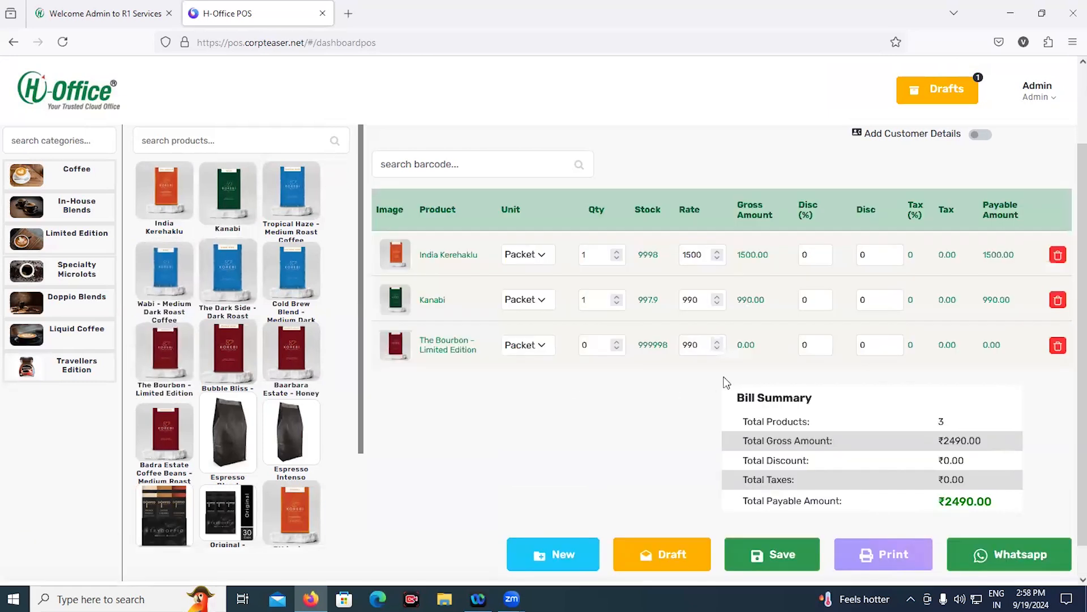
left_click(617, 342)
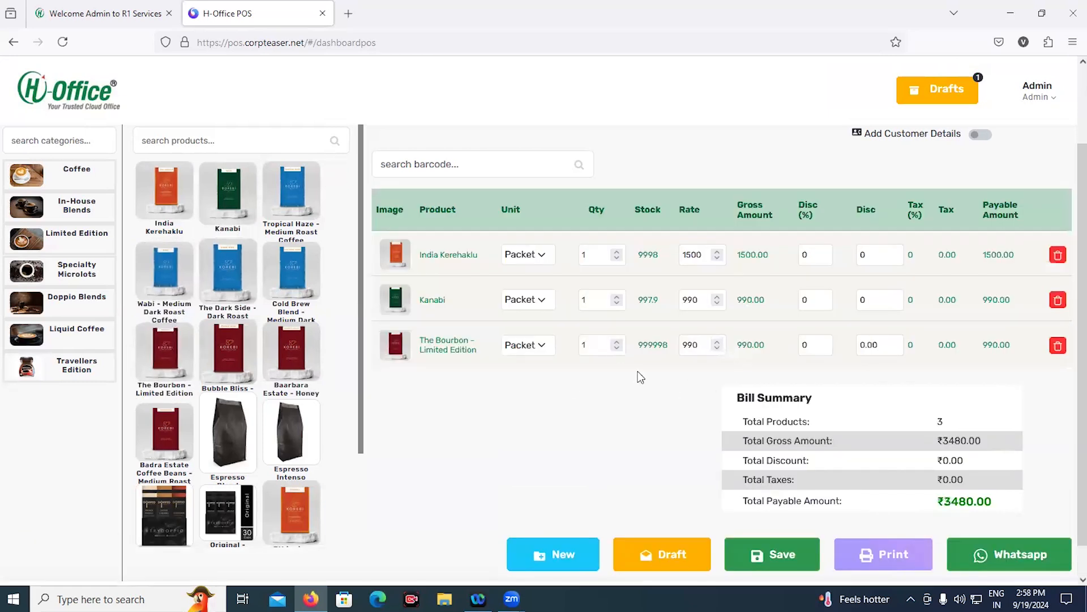
scroll(722, 388, "down", 1)
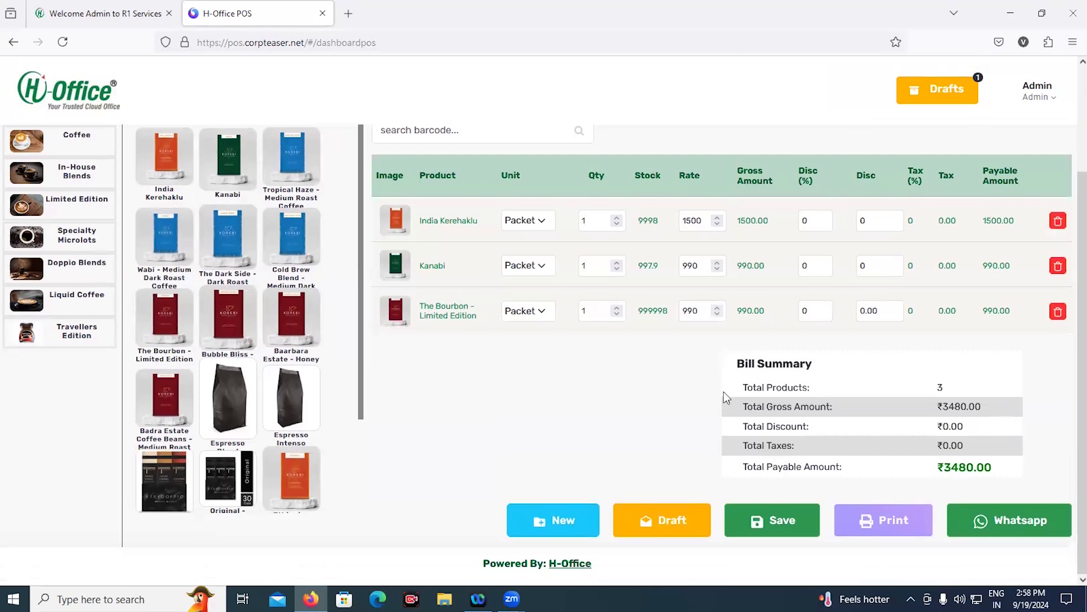
scroll(726, 397, "up", 2)
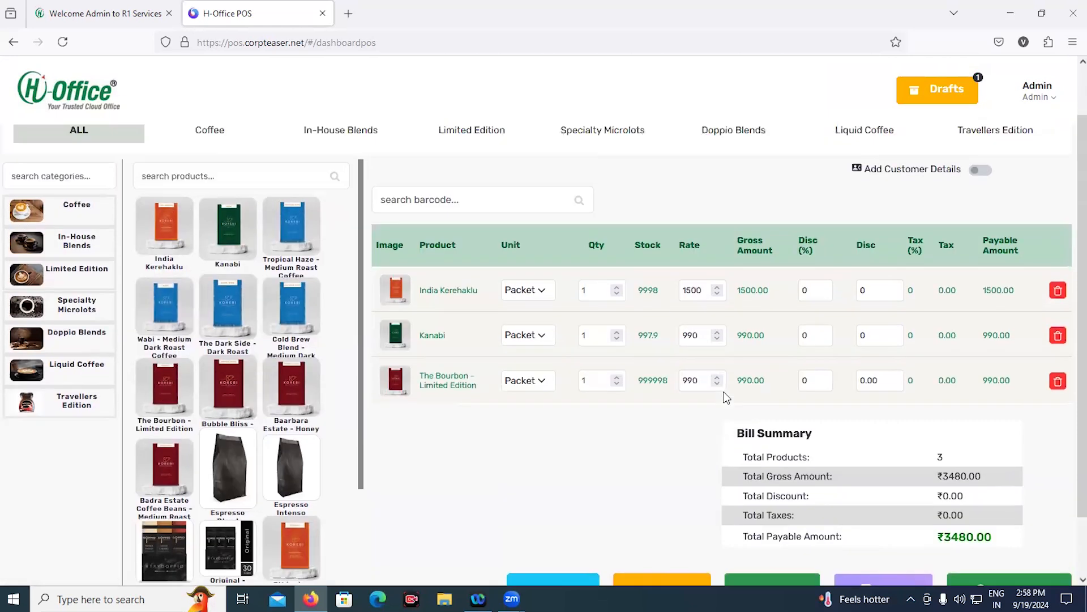
scroll(727, 396, "down", 2)
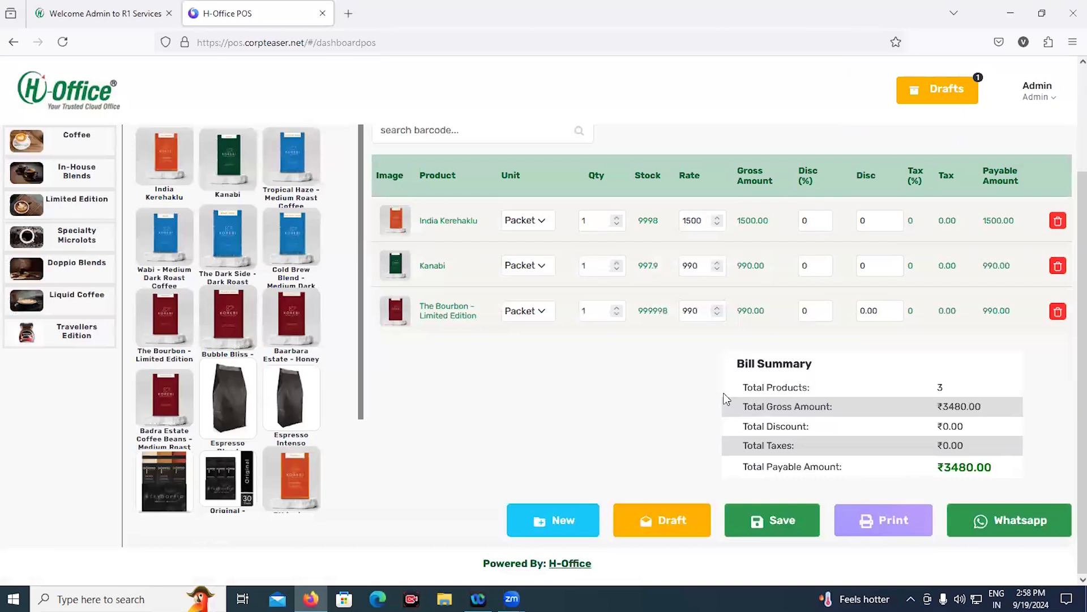
left_click(779, 508)
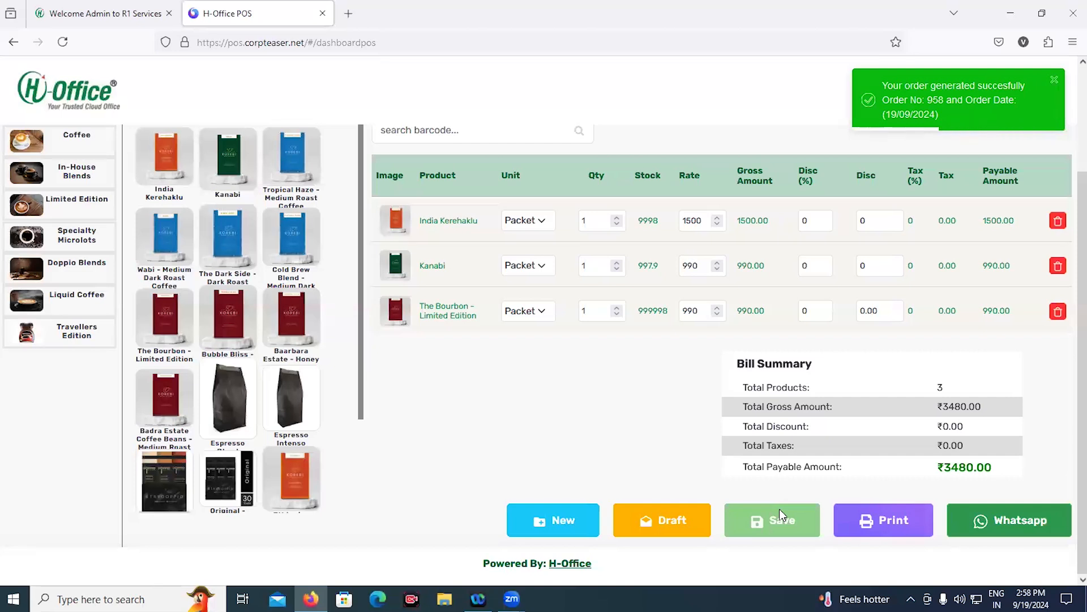
Preview the ₹3480.00 invoice for printing without printing, share it on WhatsApp, then clear to a new bill
left_click(897, 520)
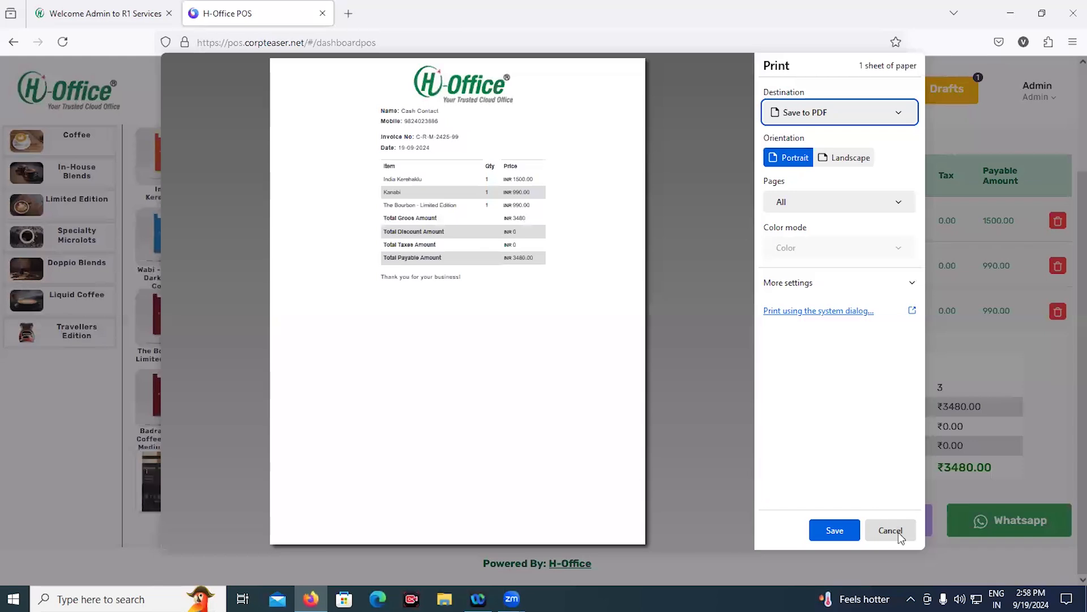
left_click(898, 532)
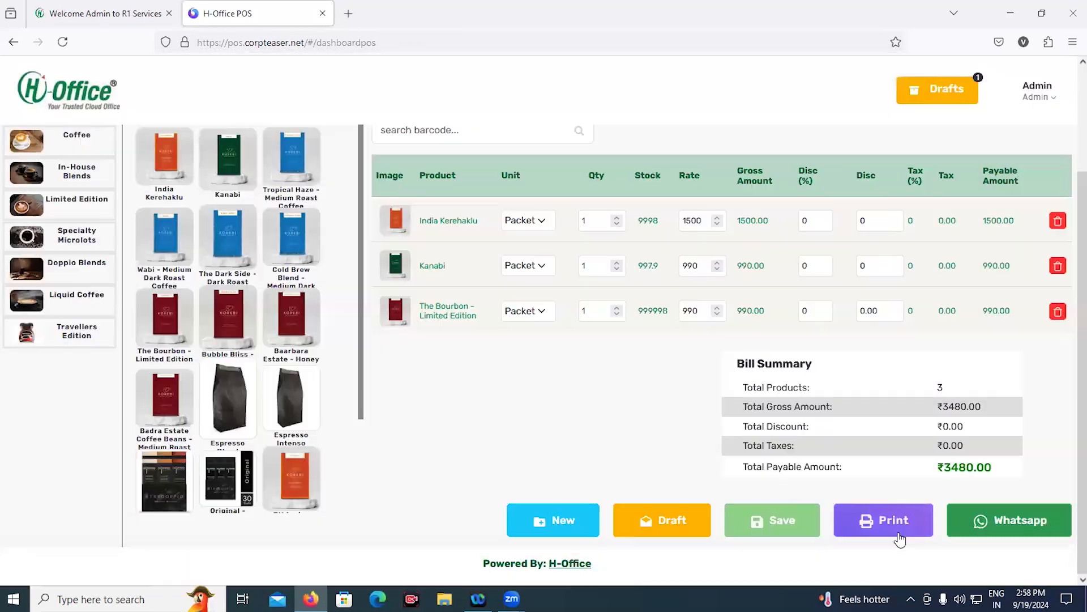
left_click(1005, 524)
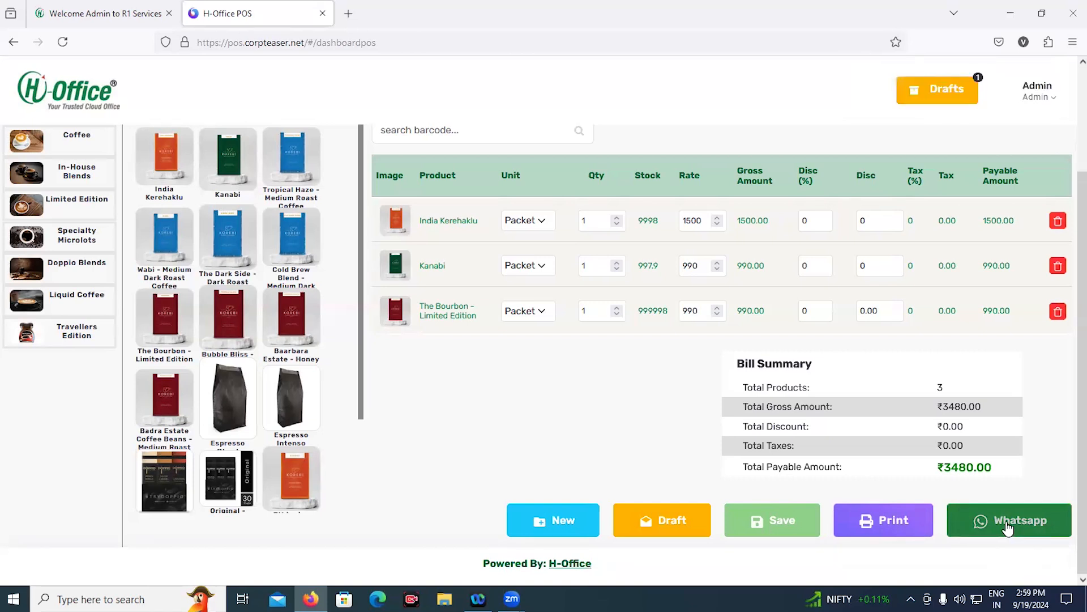
left_click(538, 522)
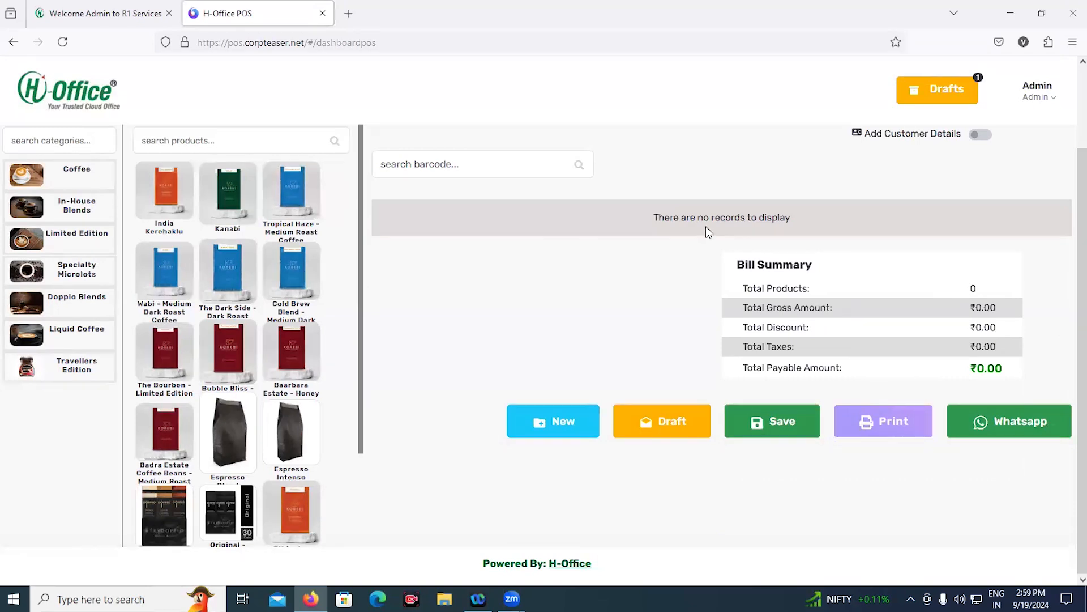
Reload draft Order #1 (₹654.00) with its two items and contact into the POS cart
left_click(965, 84)
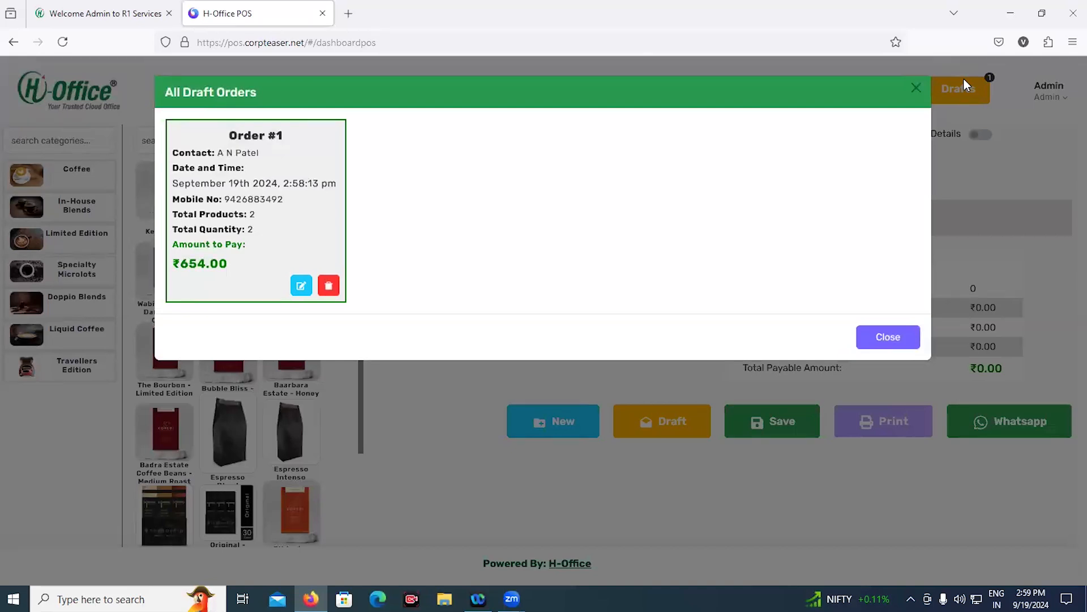
left_click(300, 287)
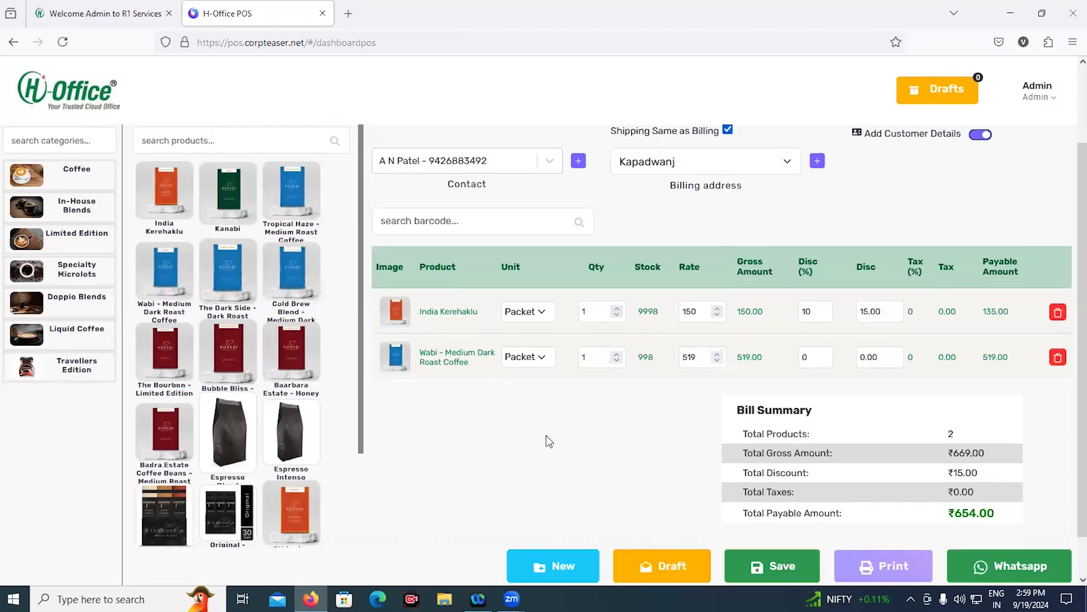
scroll(558, 445, "down", 1)
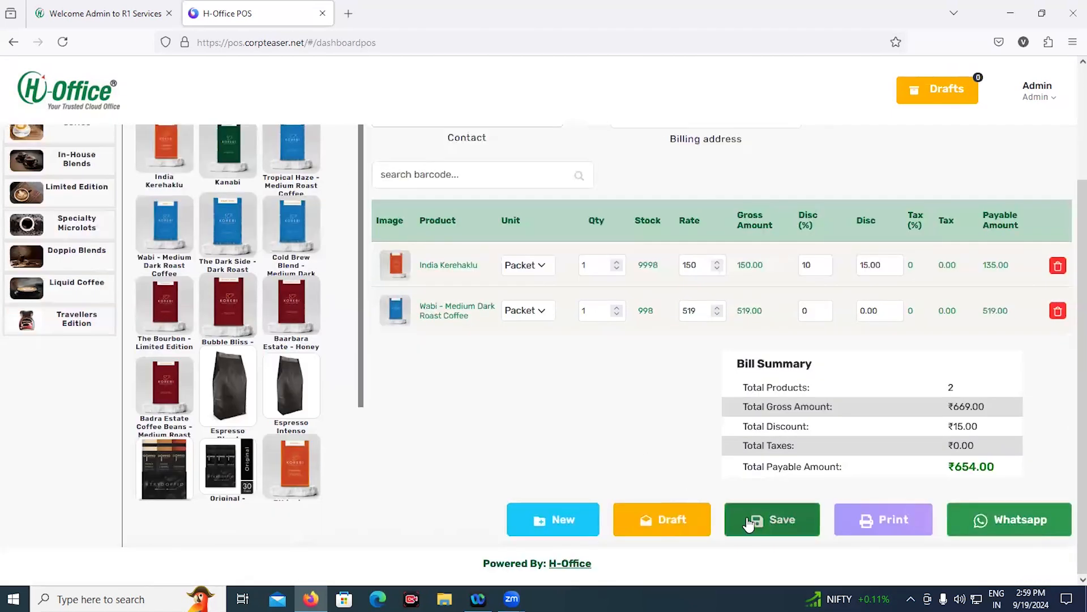
Save the reloaded ₹654.00 bill as an order and return to the POS invoice list
left_click(747, 522)
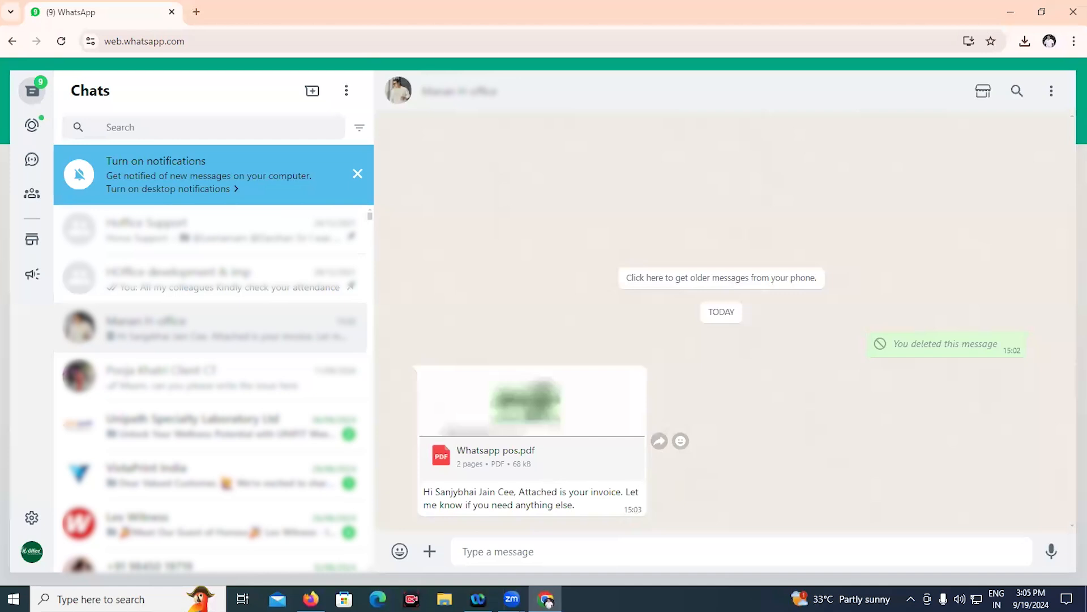
mouse_move(311, 599)
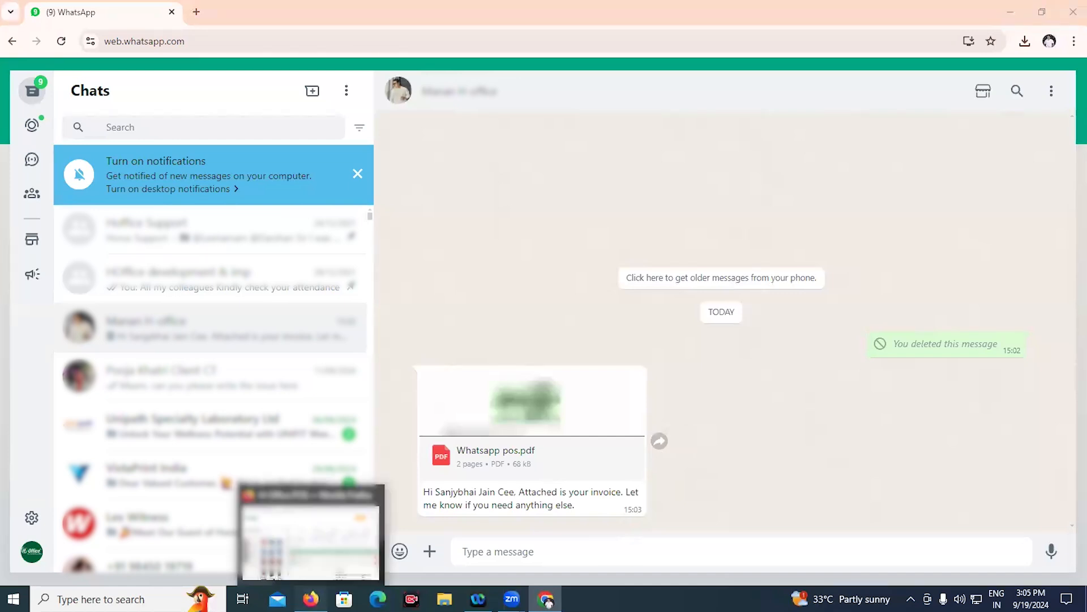
left_click(311, 599)
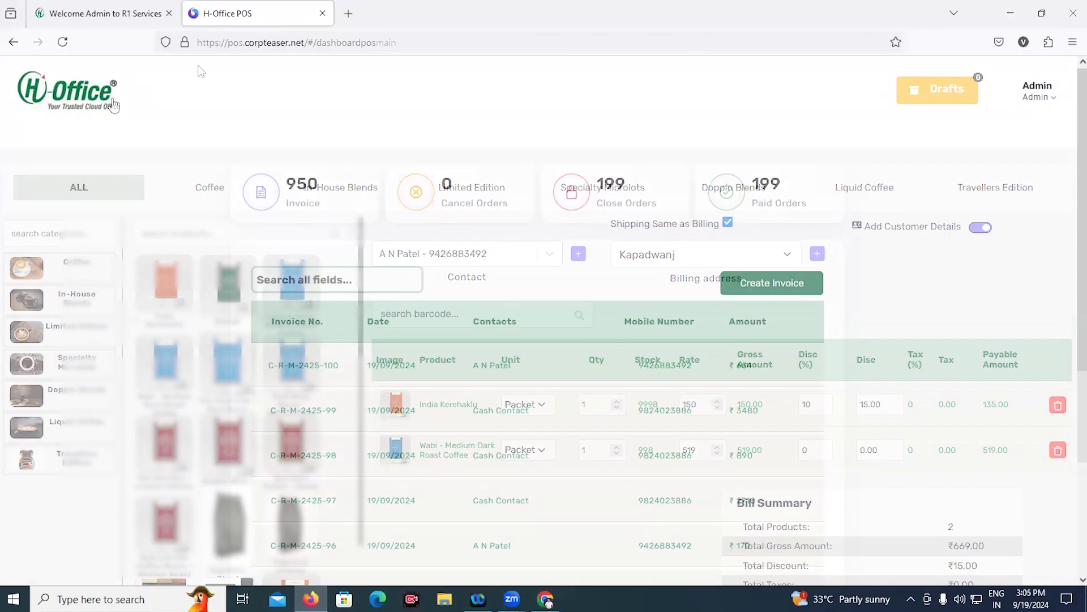